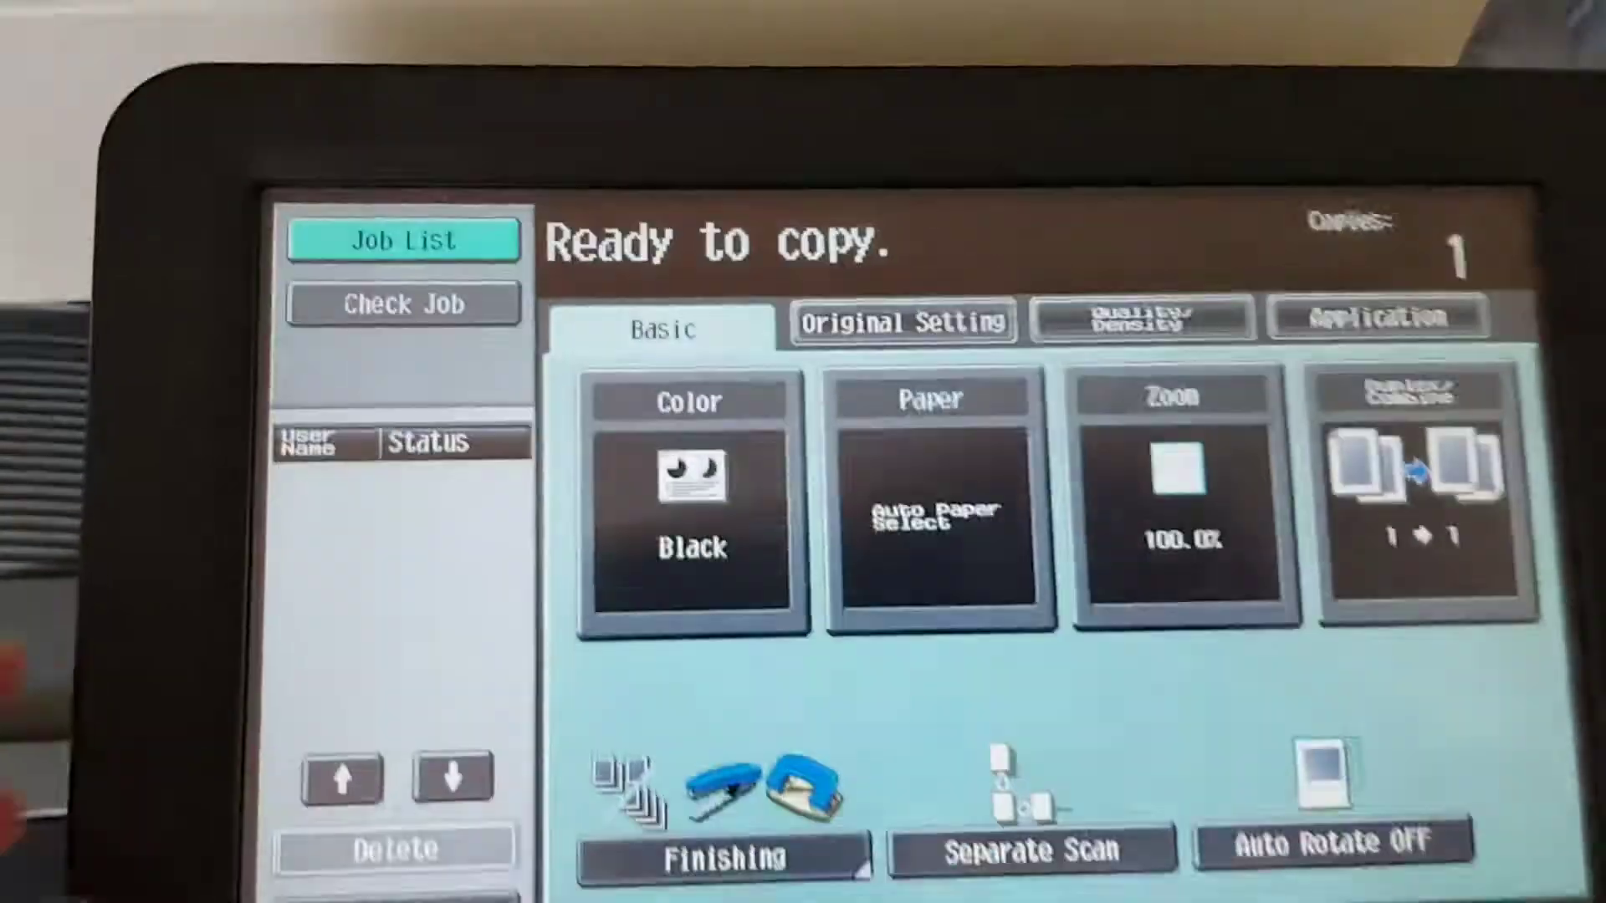
Set the colour mode to Full Color
{"action": "left_click", "coordinate": [691, 502]}
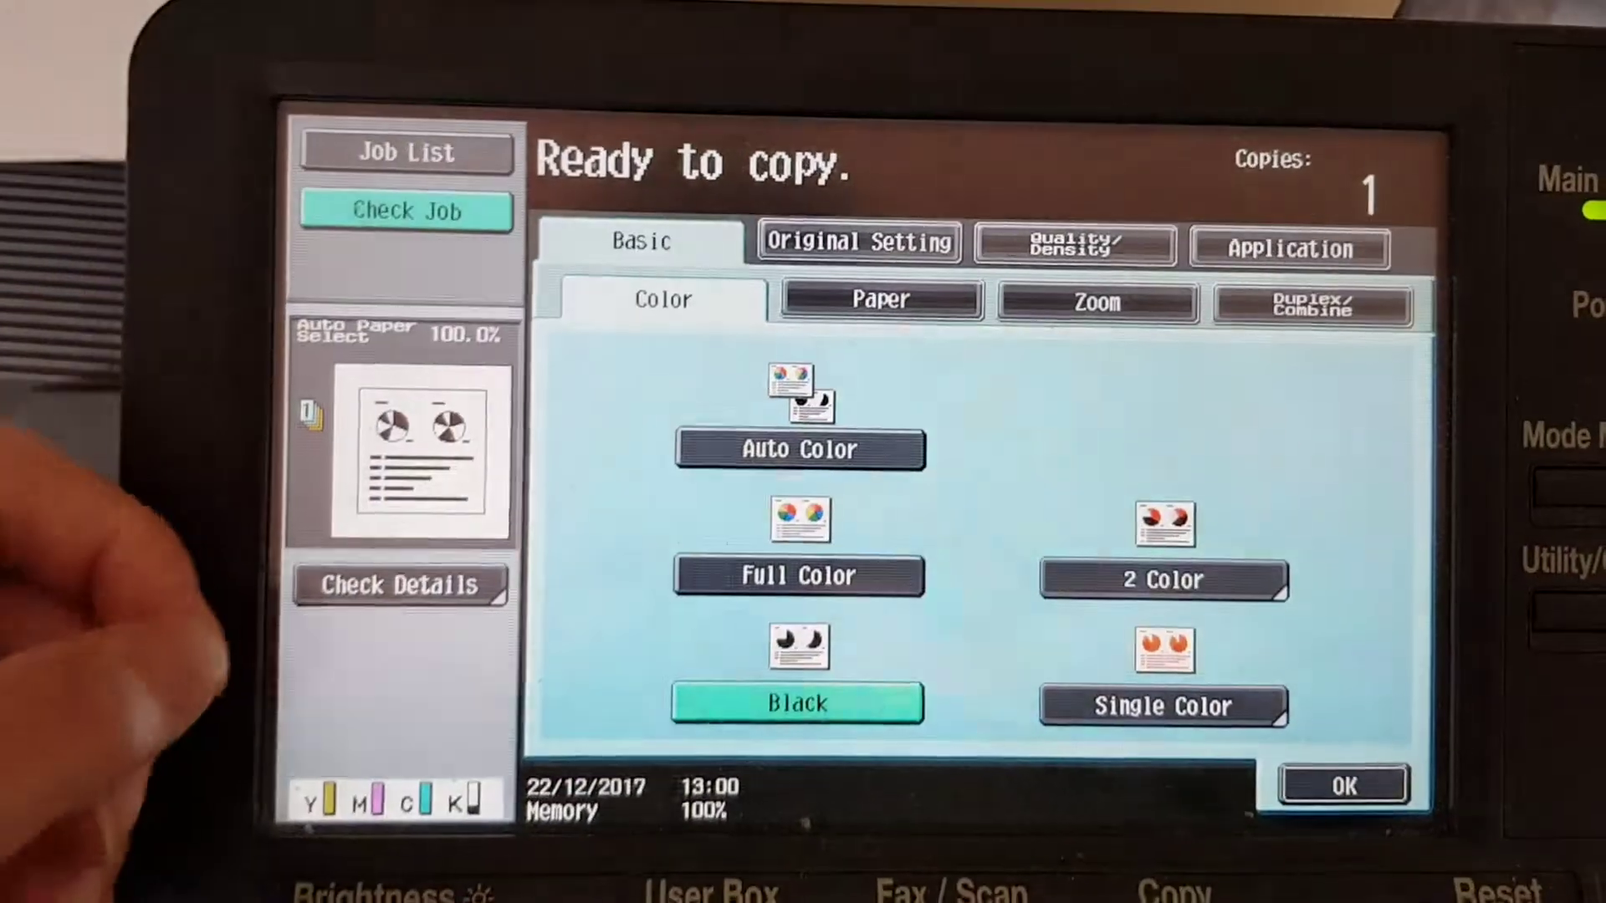
{"action": "left_click", "coordinate": [799, 576]}
{"action": "left_click", "coordinate": [1345, 786]}
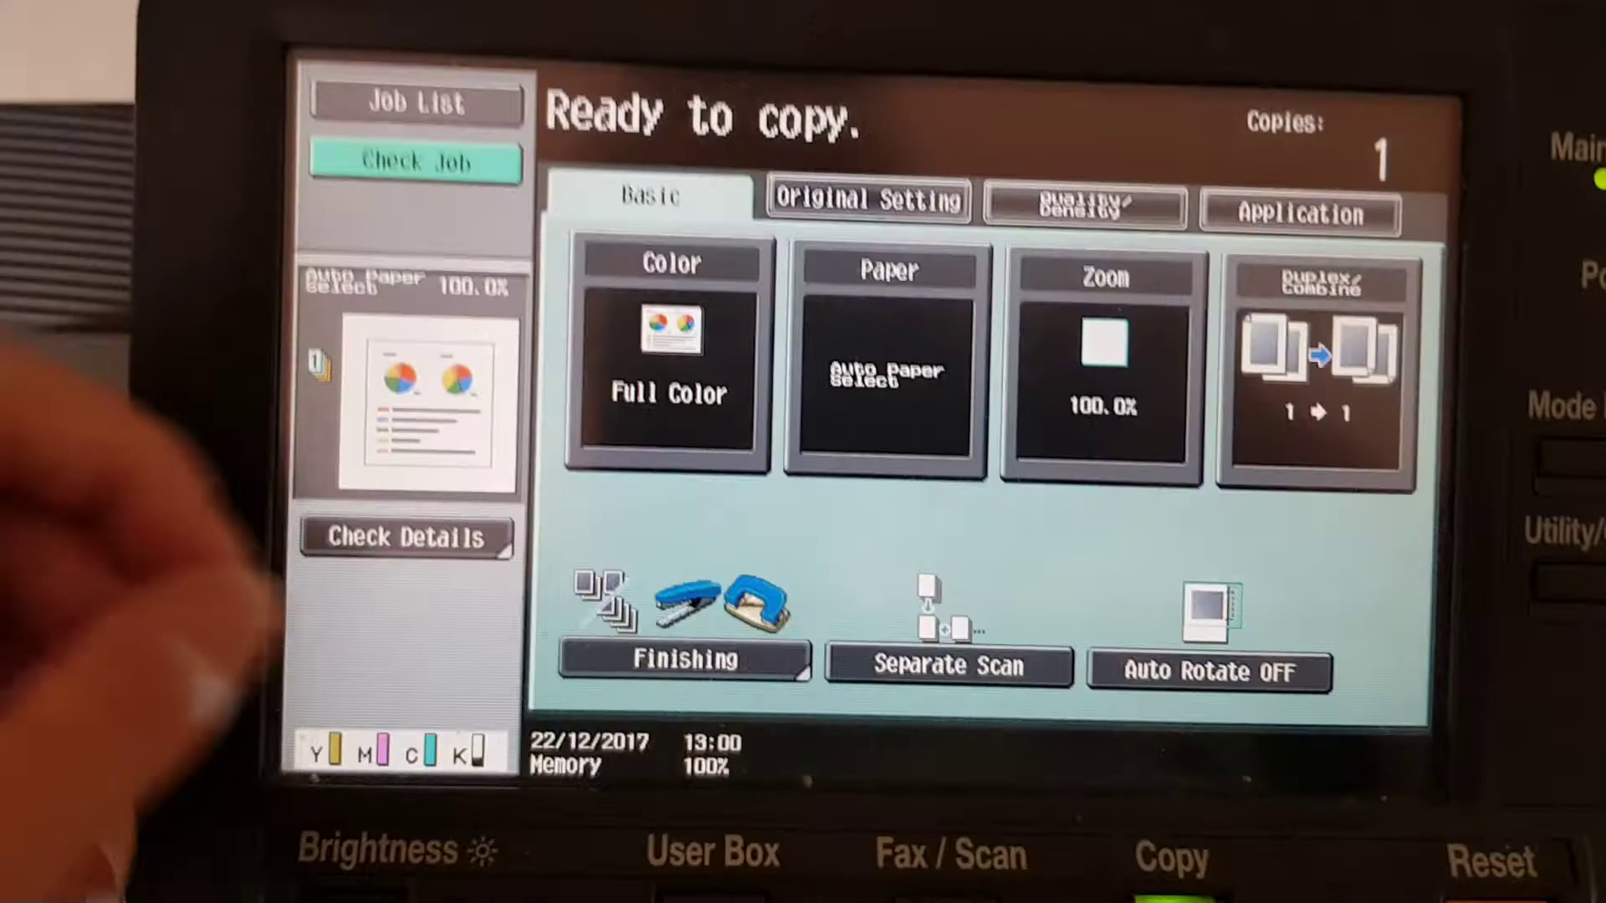
Select A4 paper from tray 1
{"action": "left_click", "coordinate": [887, 365]}
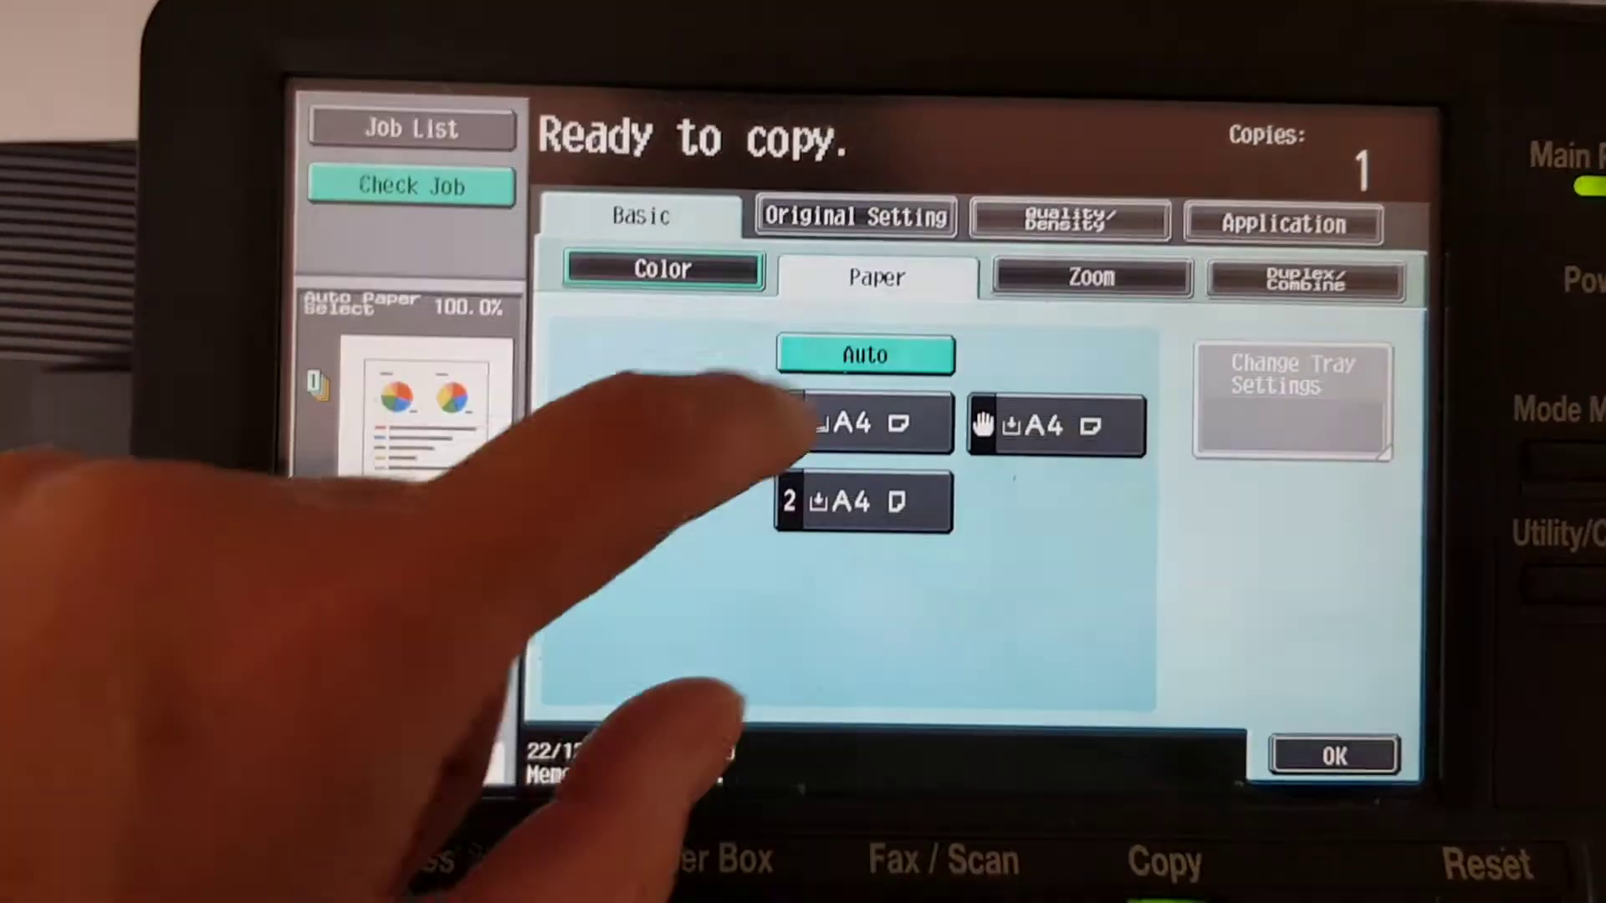
{"action": "left_click", "coordinate": [866, 424]}
{"action": "left_click", "coordinate": [1332, 755]}
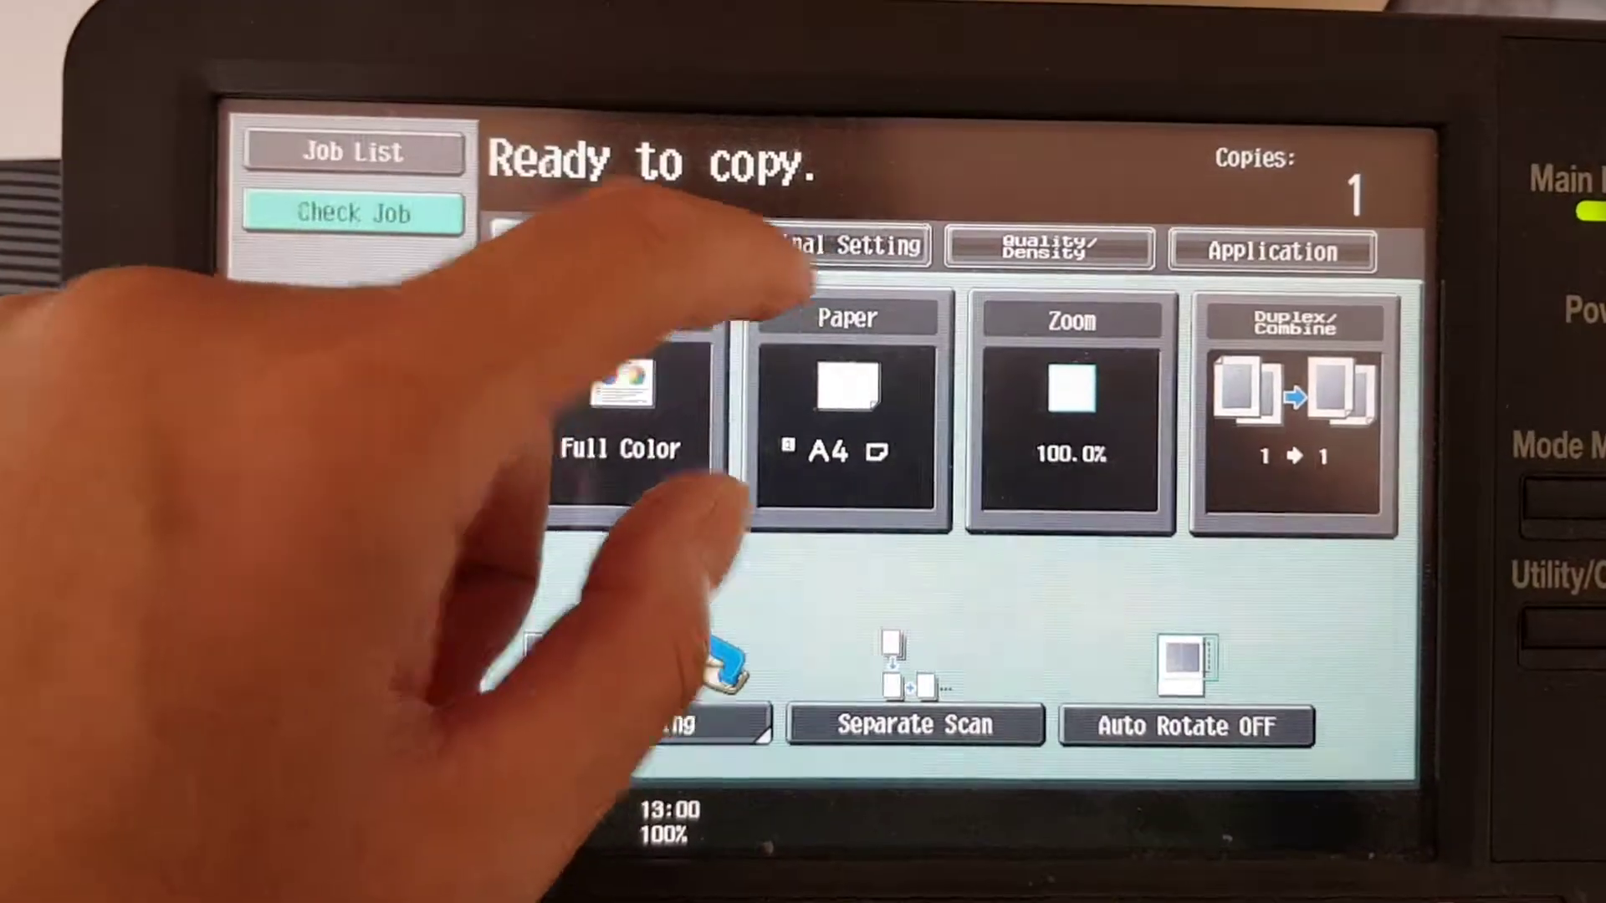
Set the original size to landscape A5
{"action": "left_click", "coordinate": [828, 247]}
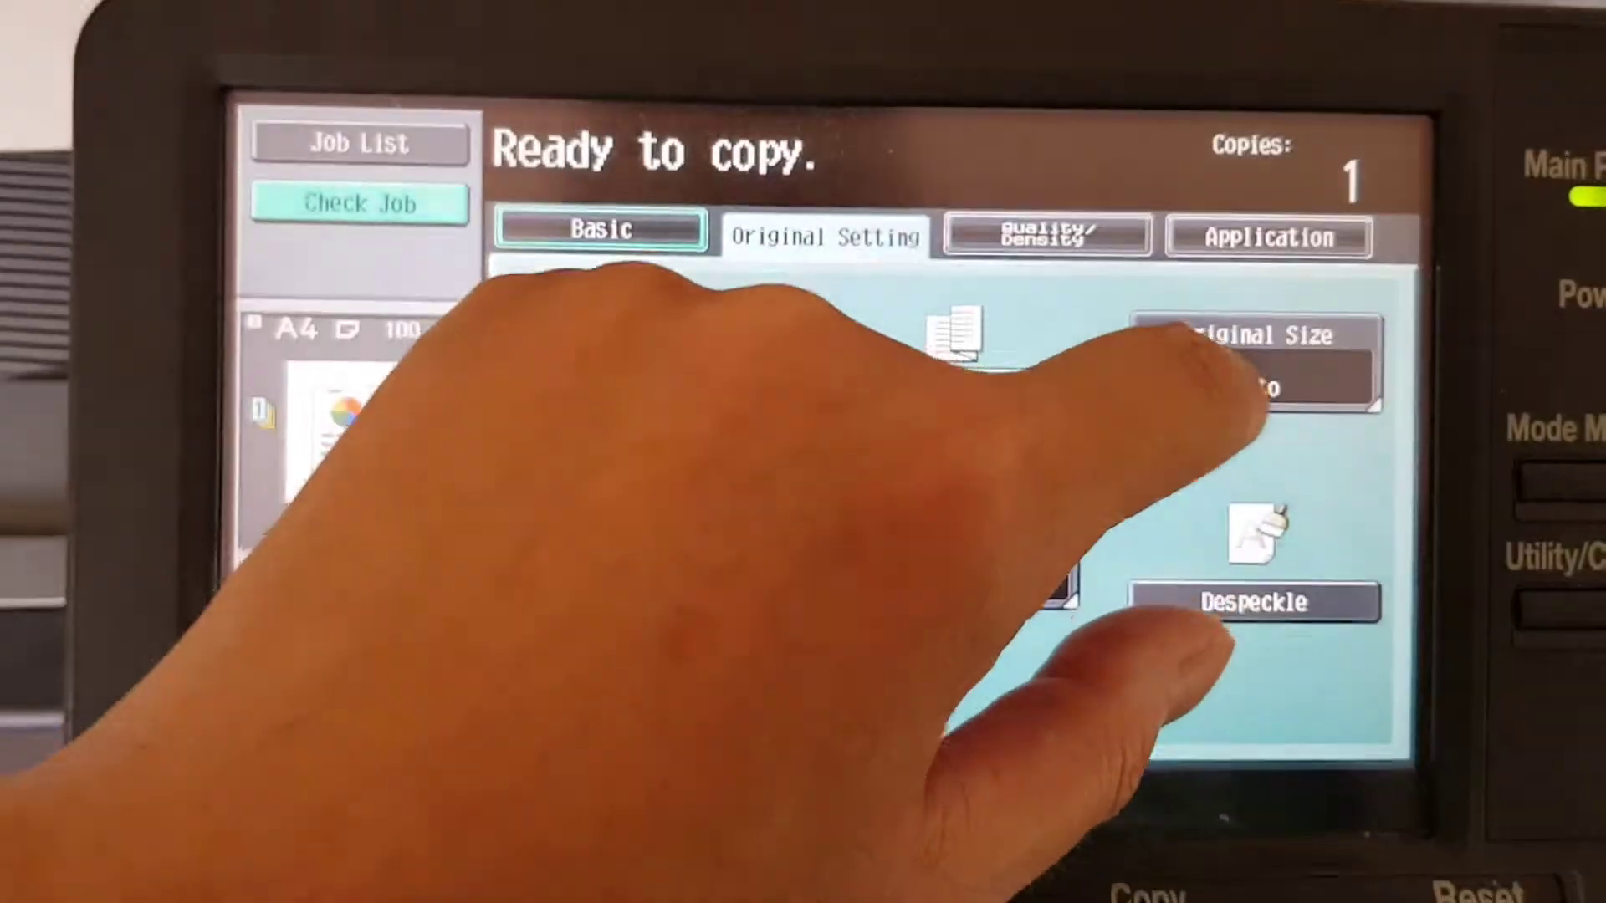
{"action": "left_click", "coordinate": [1252, 382]}
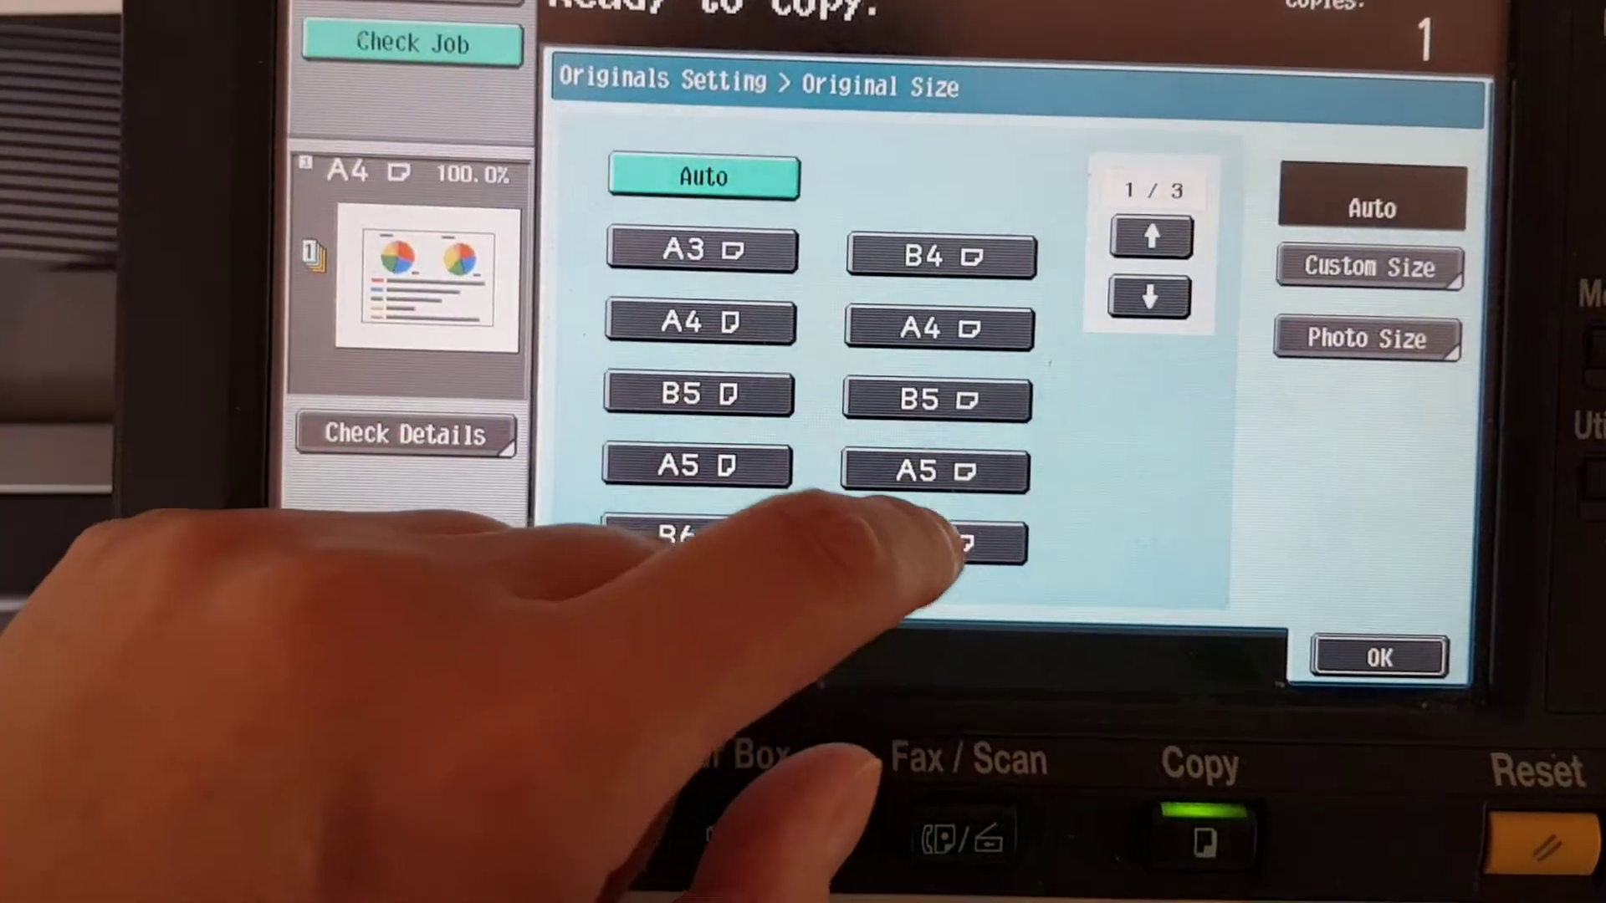
{"action": "left_click", "coordinate": [931, 491]}
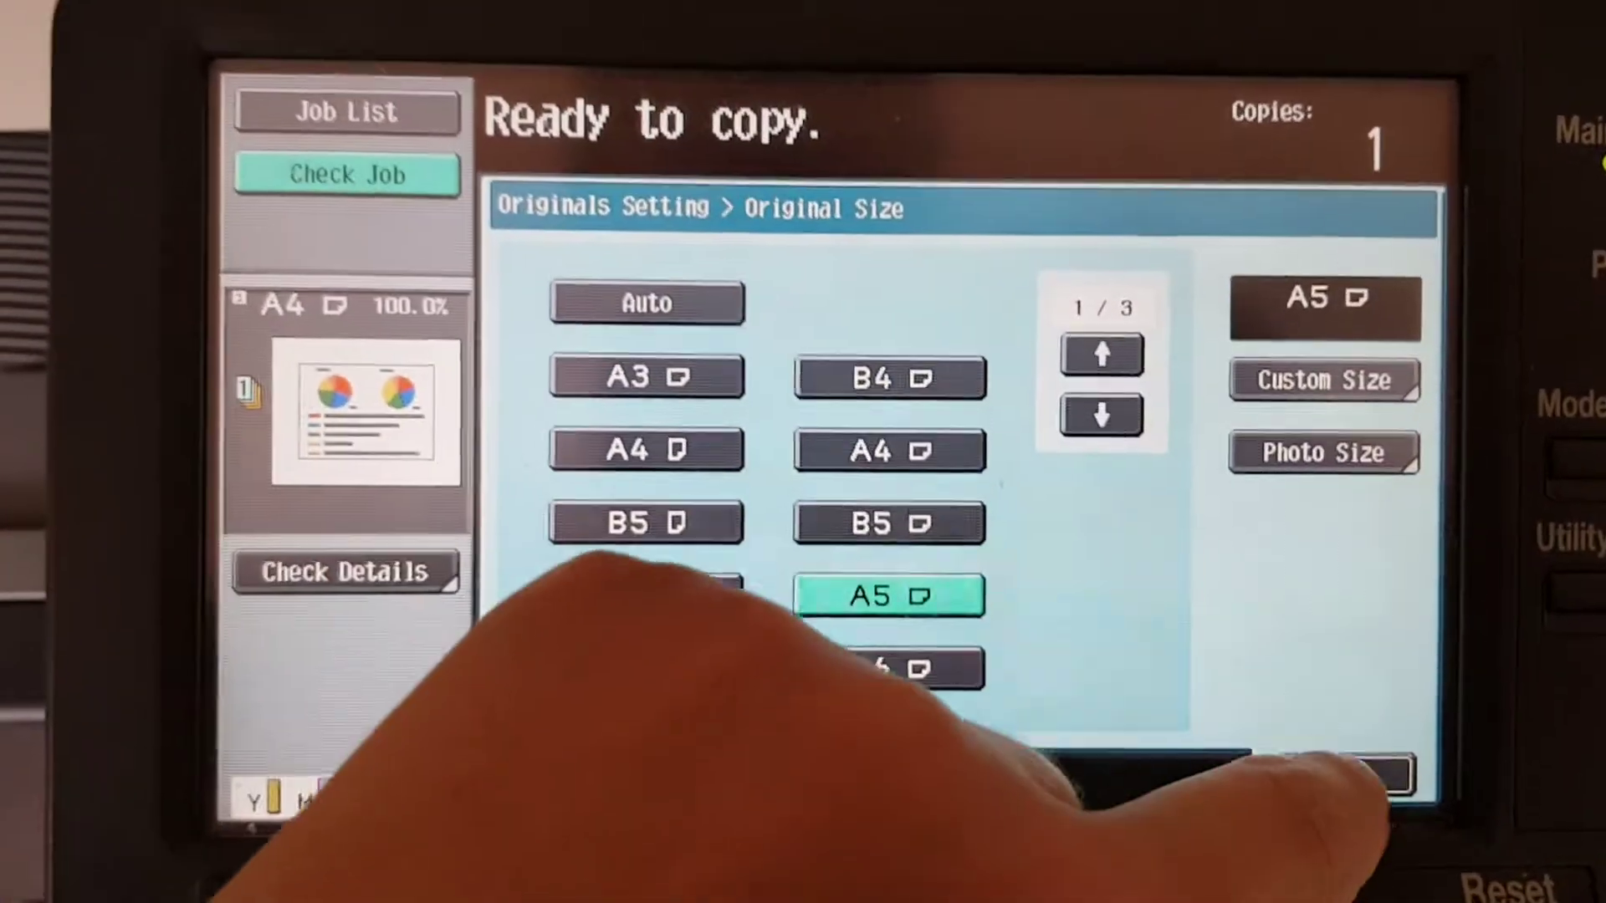
{"action": "left_click", "coordinate": [1342, 798]}
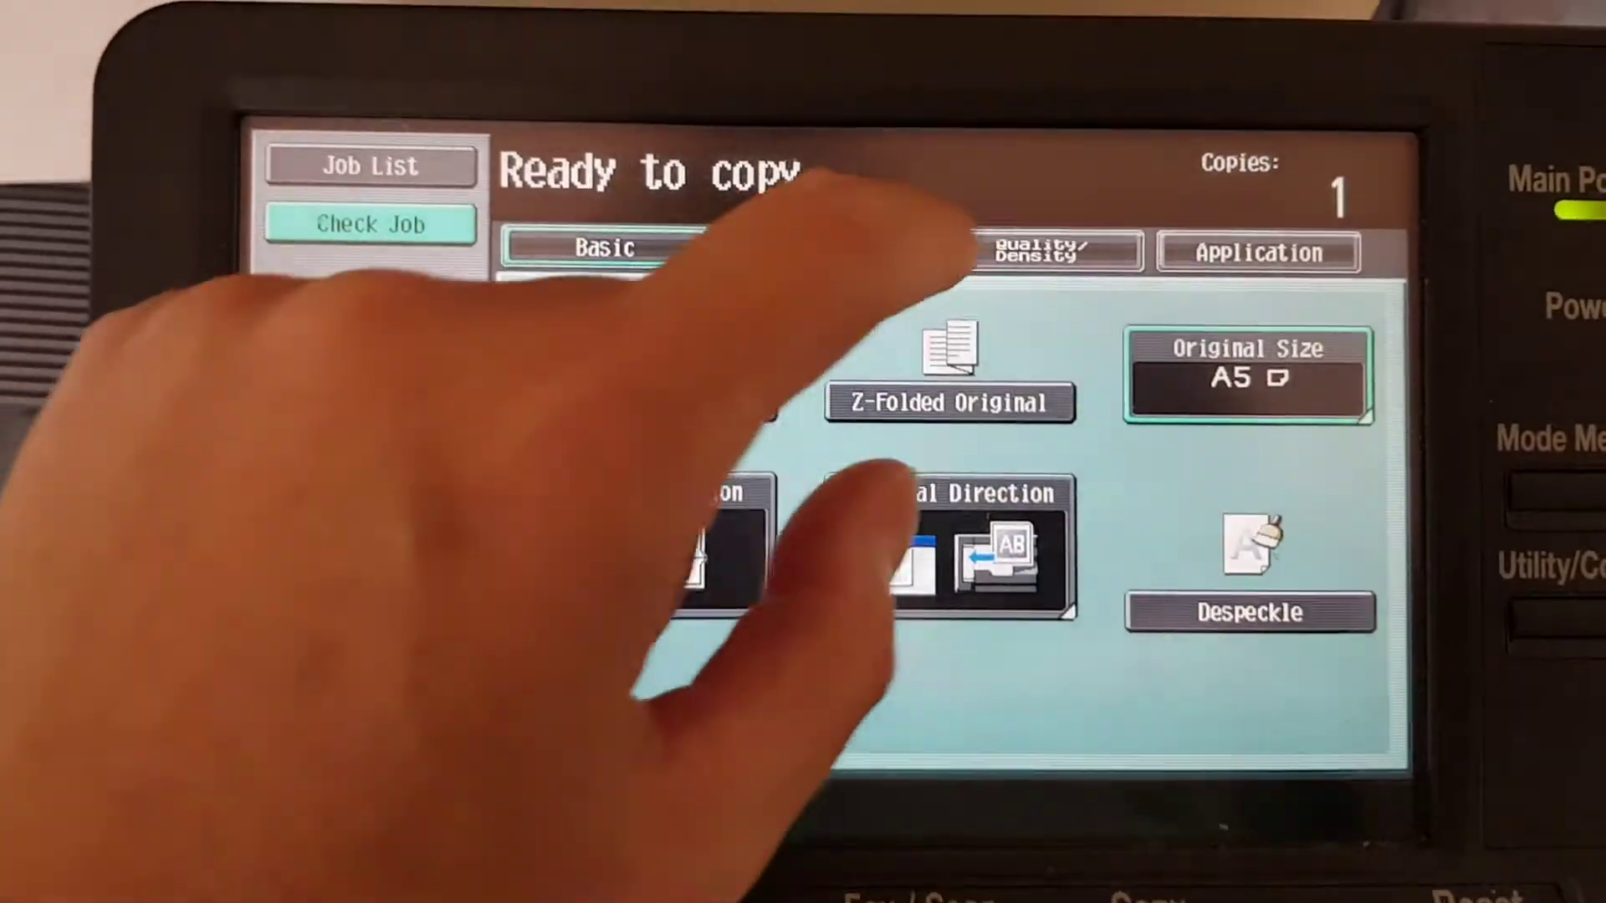
Darken text enhancement to +3 and look over the background removal settings
{"action": "left_click", "coordinate": [1043, 251]}
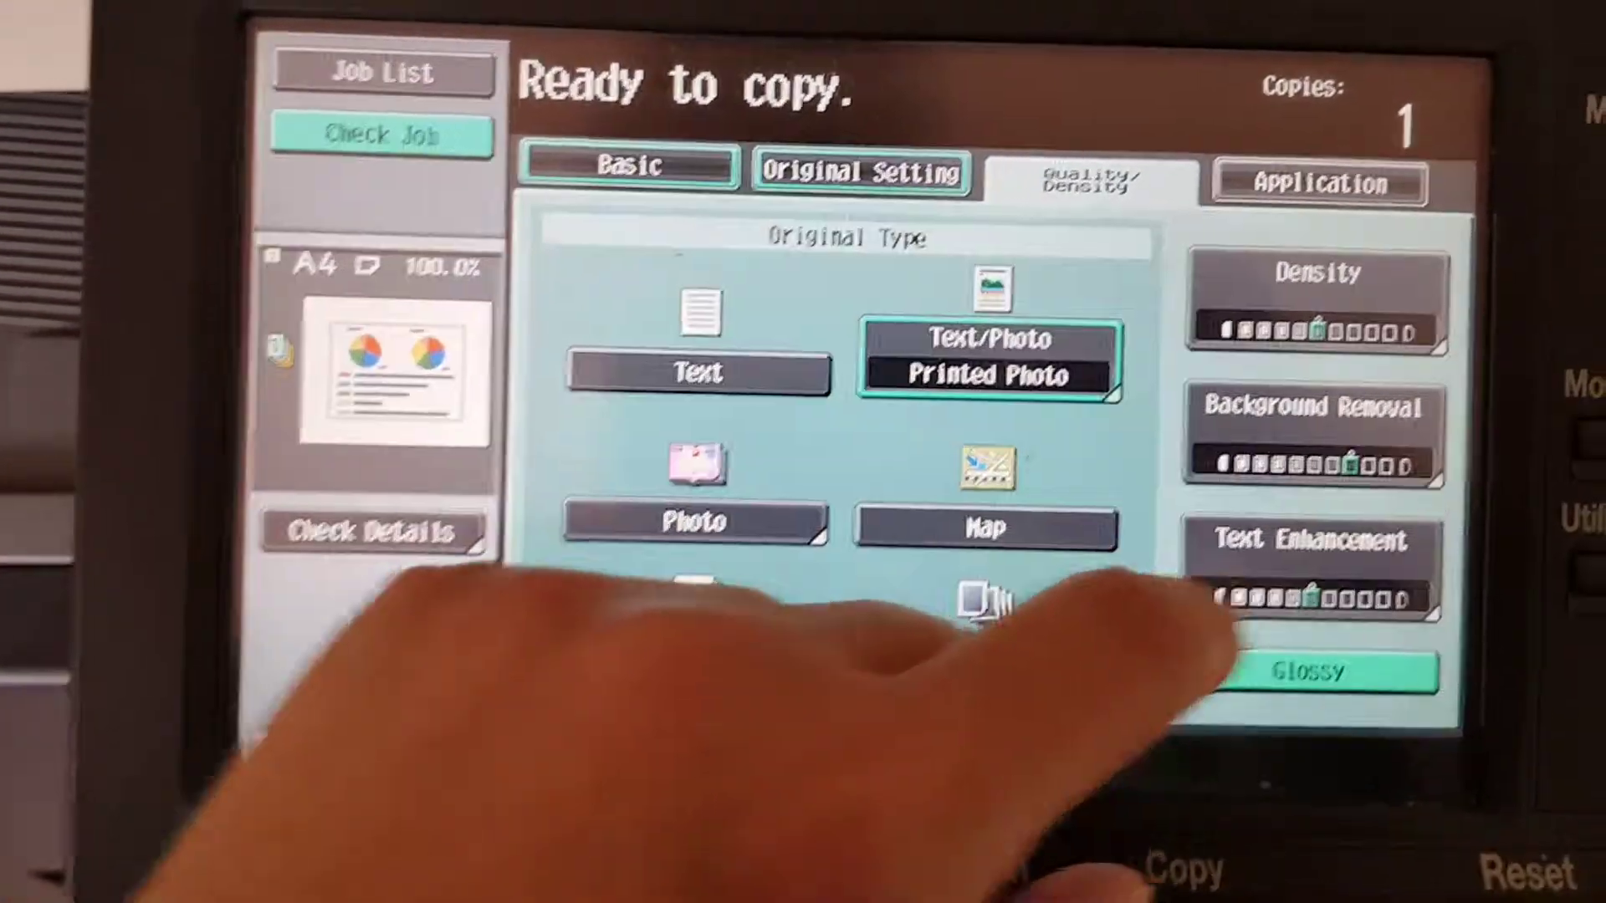
{"action": "left_click", "coordinate": [1318, 574]}
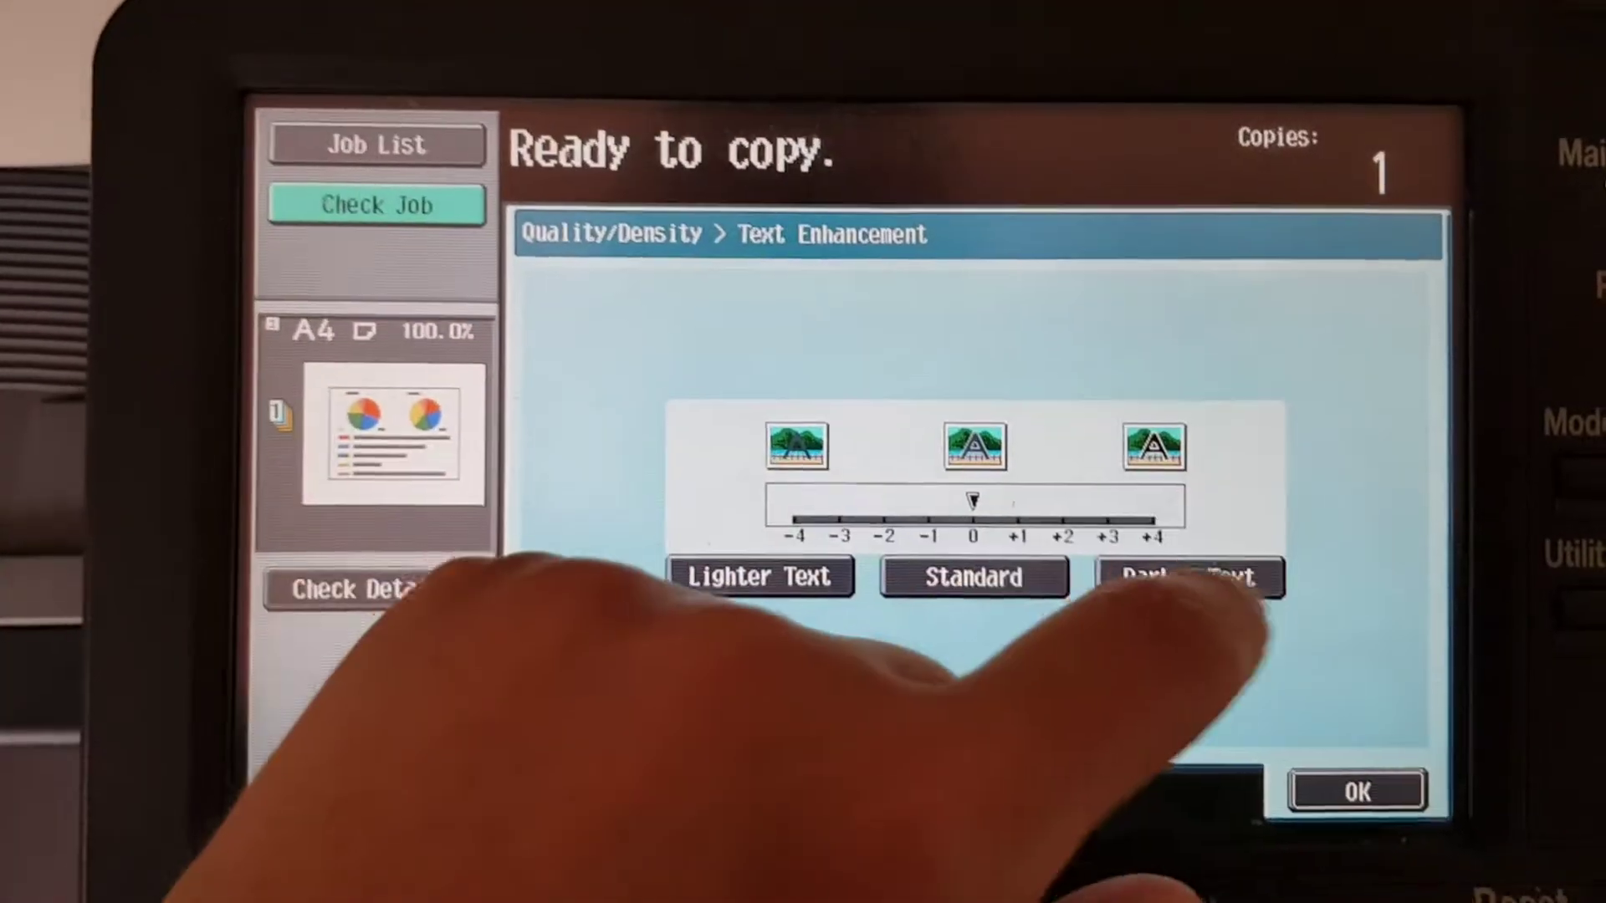
{"action": "left_click", "coordinate": [1205, 590]}
{"action": "left_click", "coordinate": [1205, 590]}
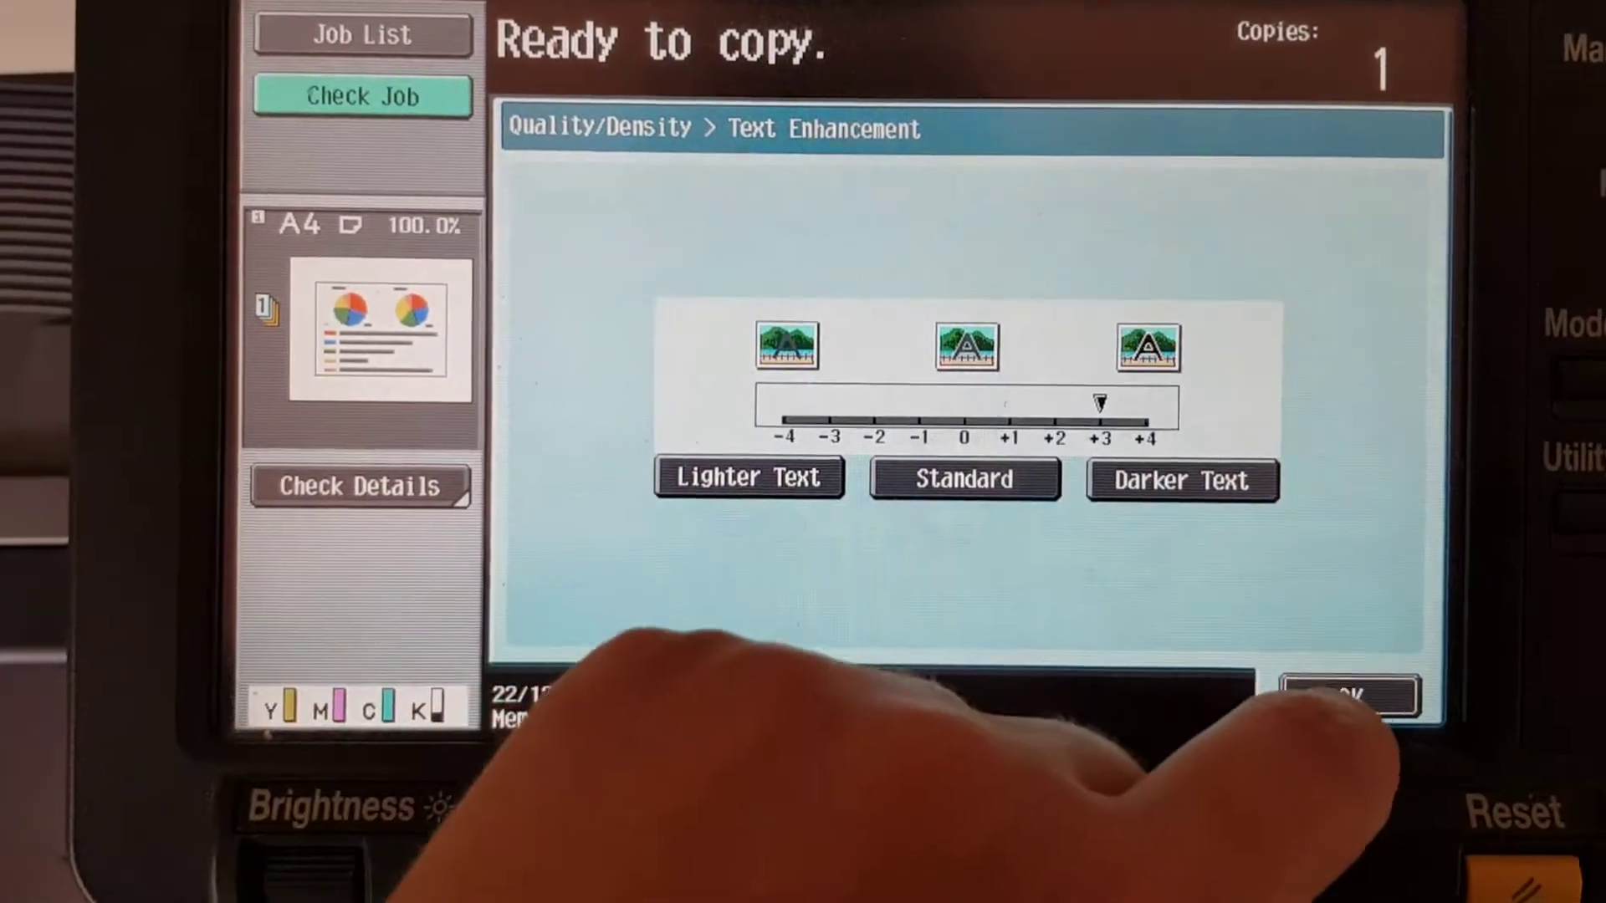
{"action": "left_click", "coordinate": [1359, 709]}
{"action": "left_click", "coordinate": [1305, 496]}
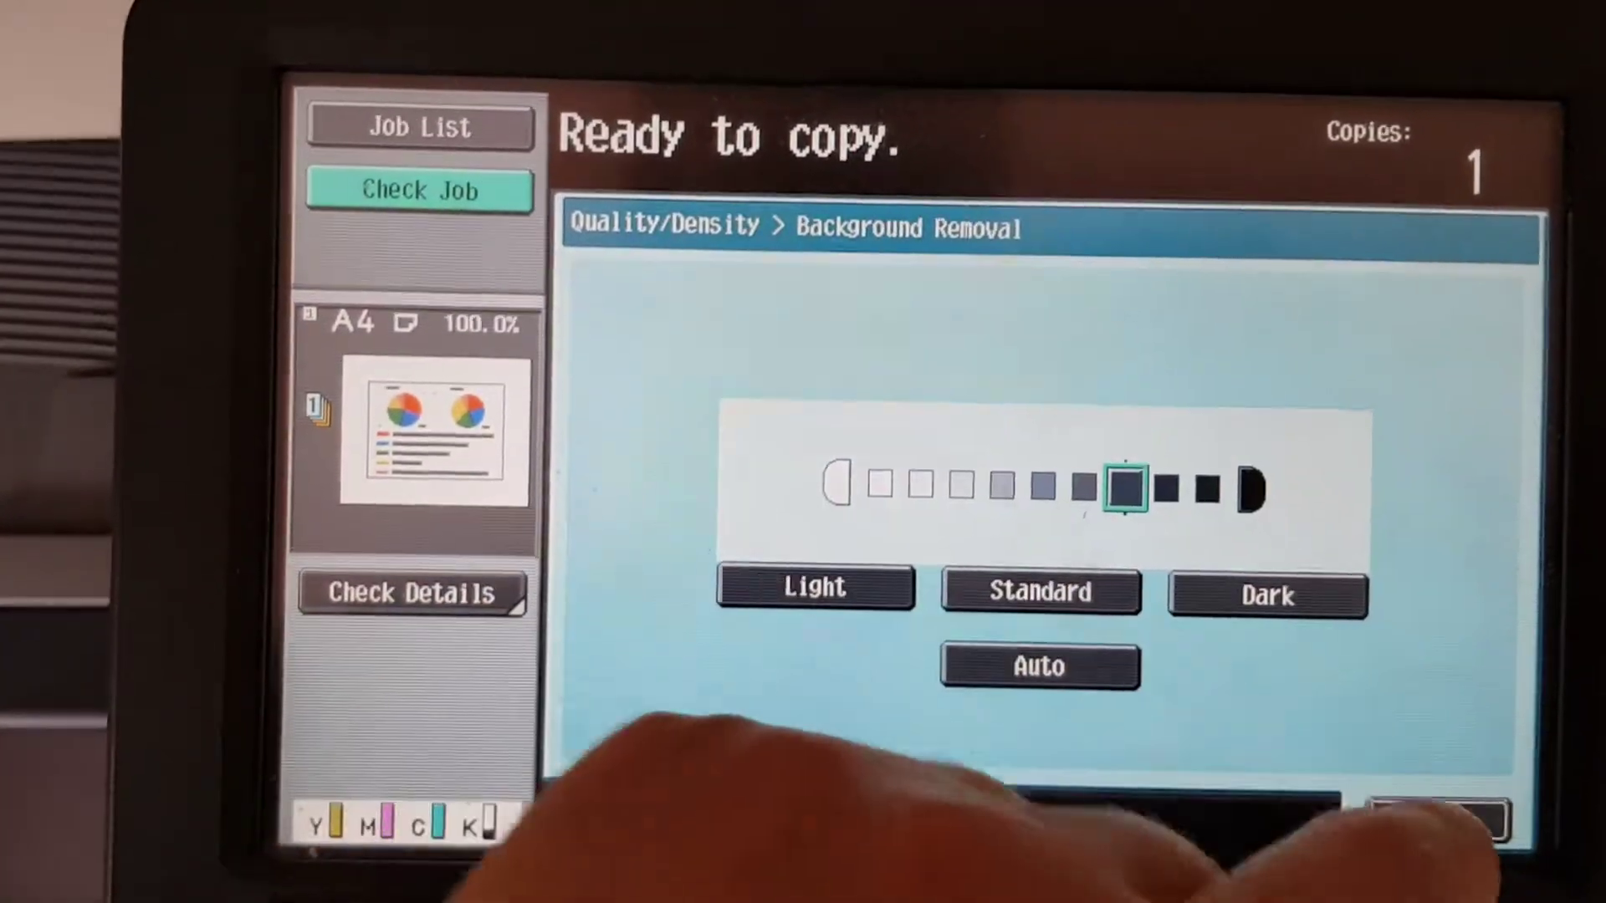
{"action": "left_click", "coordinate": [1444, 822]}
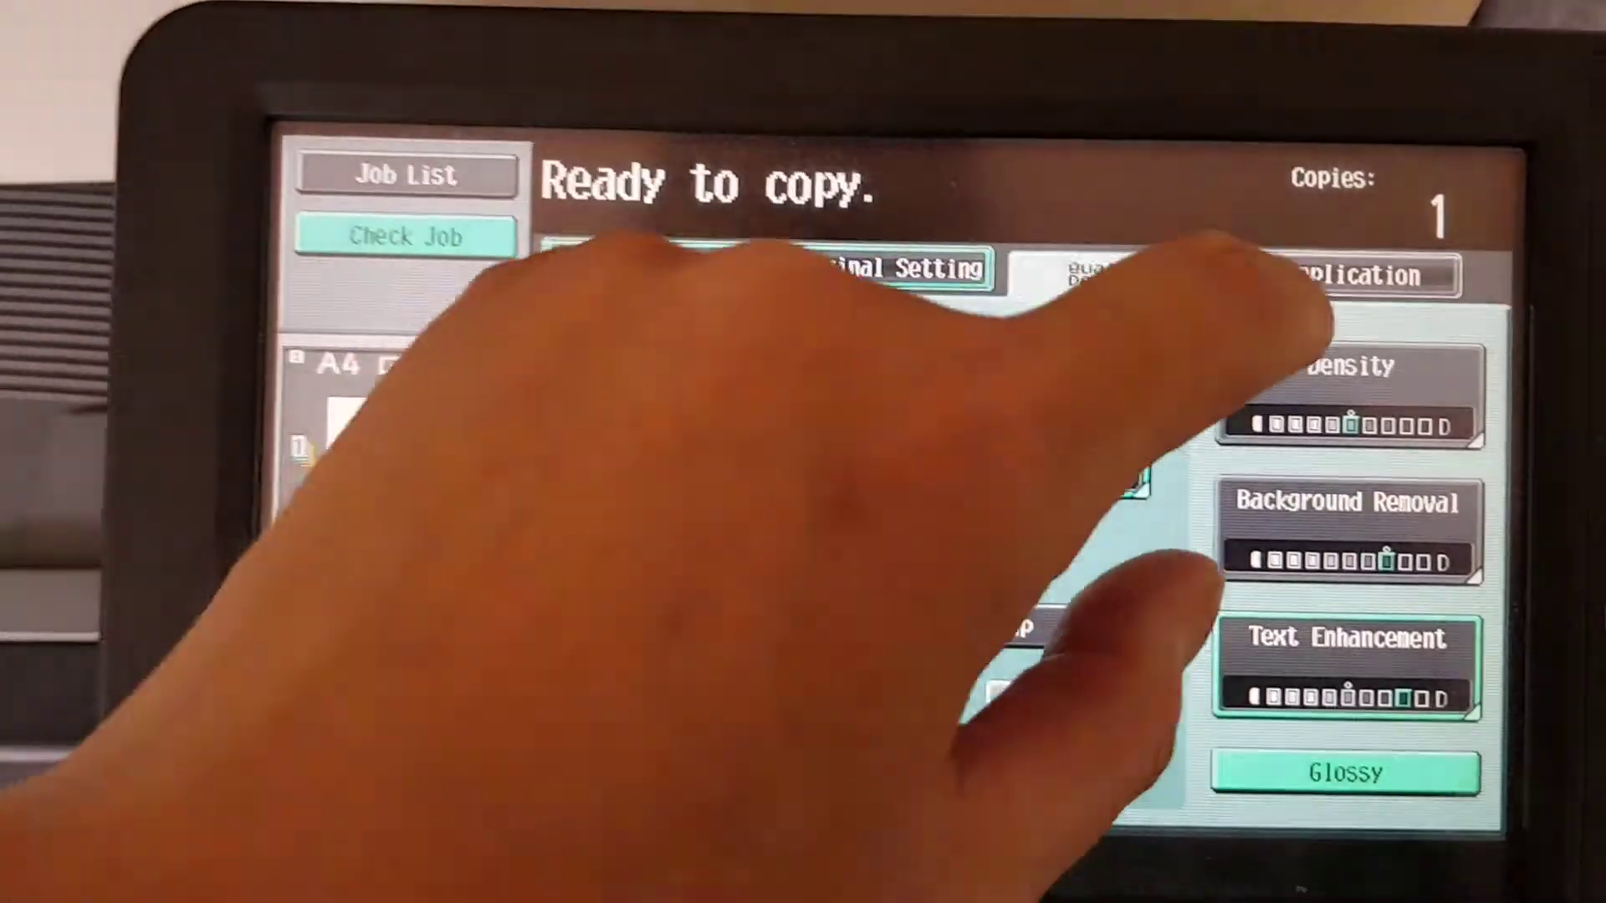
Turn on negative/positive reverse under Edit Color
{"action": "left_click", "coordinate": [1356, 280]}
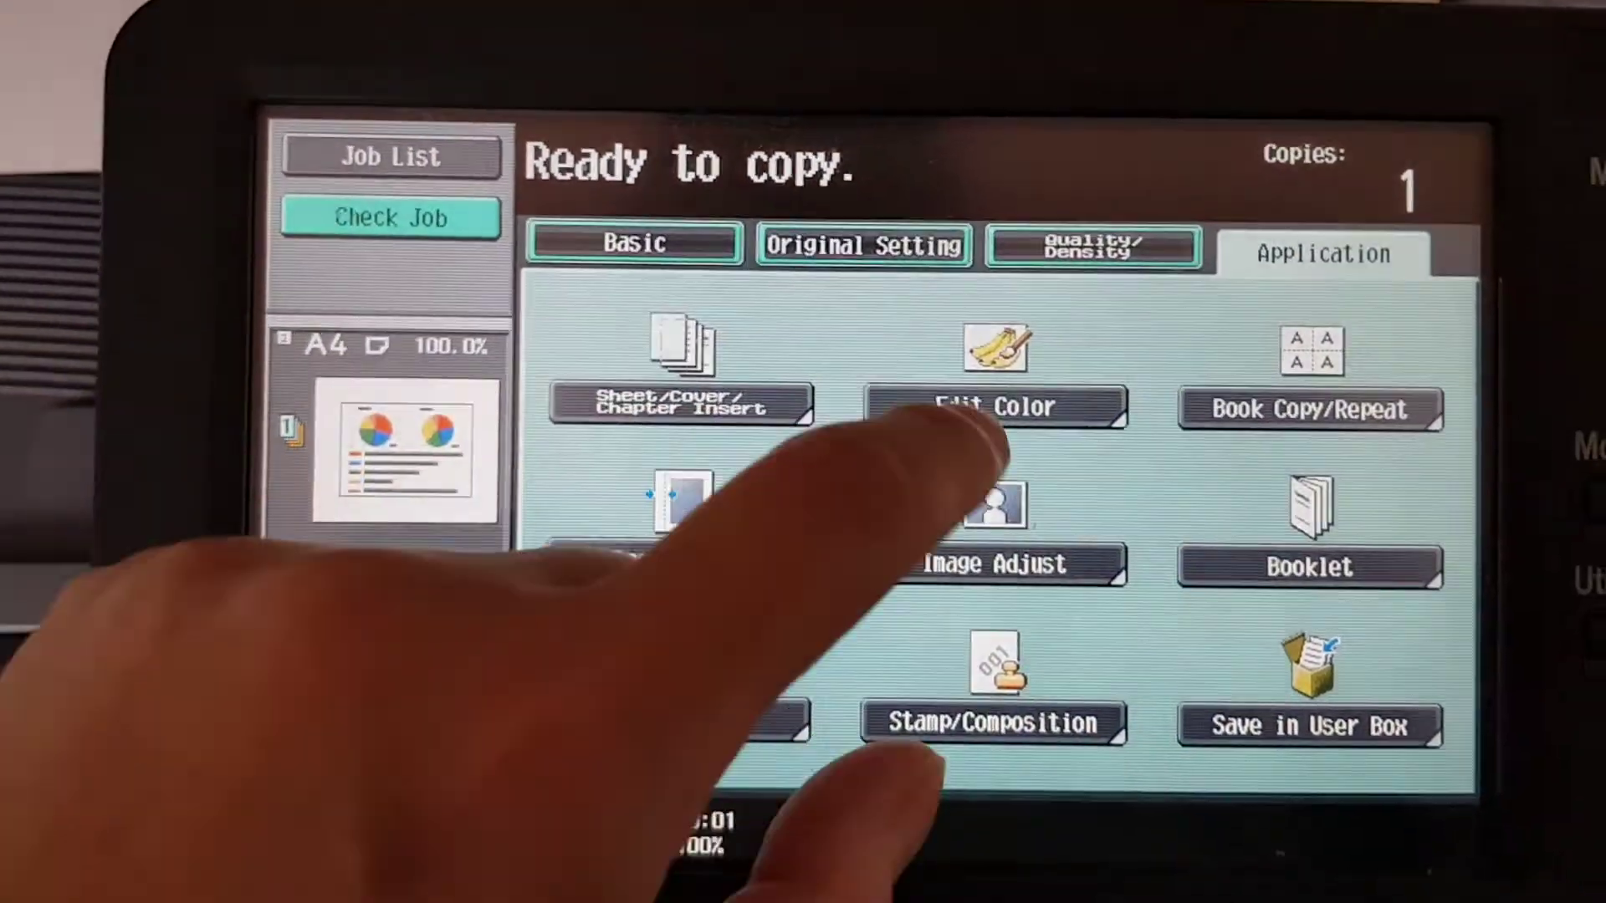
{"action": "left_click", "coordinate": [1006, 439]}
{"action": "left_click", "coordinate": [690, 417]}
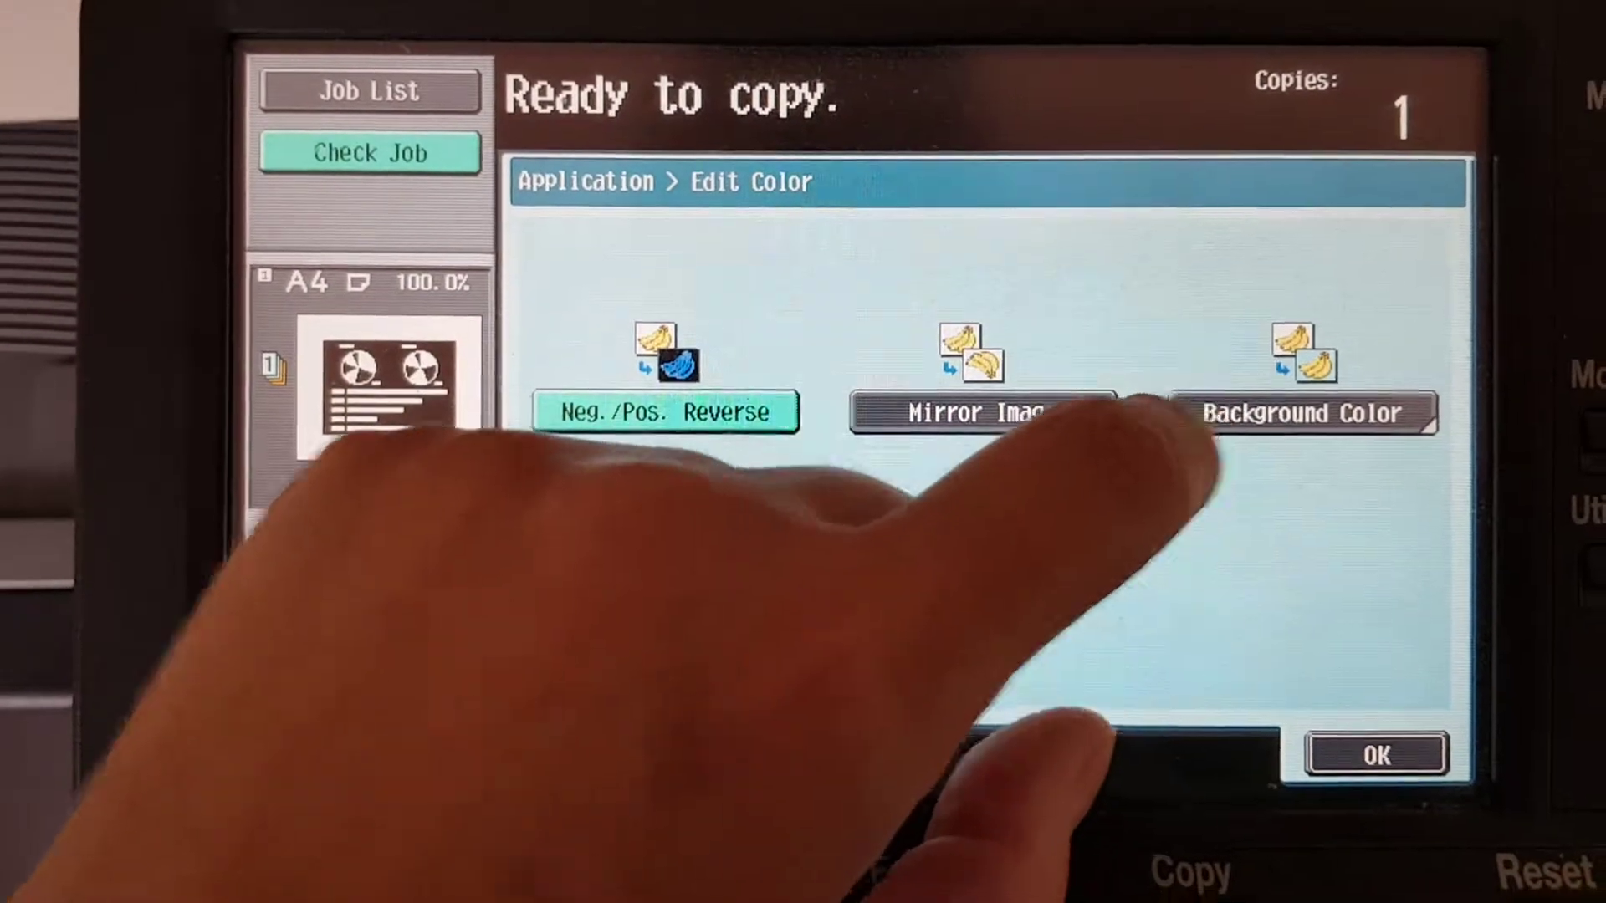
Choose Forest Green as the background colour
{"action": "left_click", "coordinate": [1311, 430]}
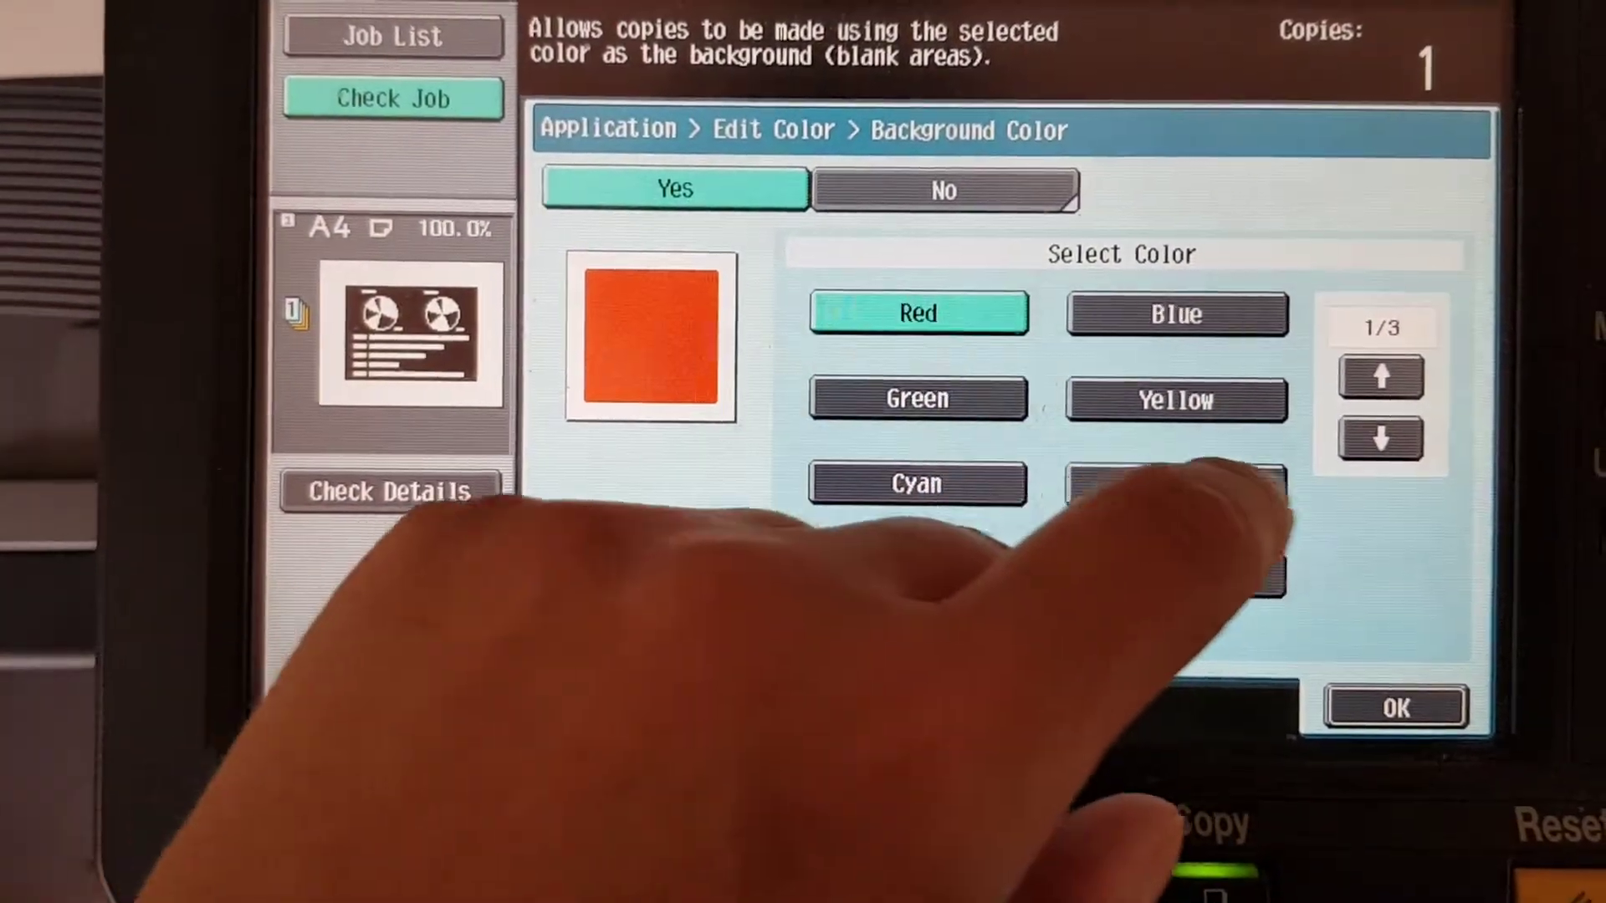
{"action": "left_click", "coordinate": [1382, 437]}
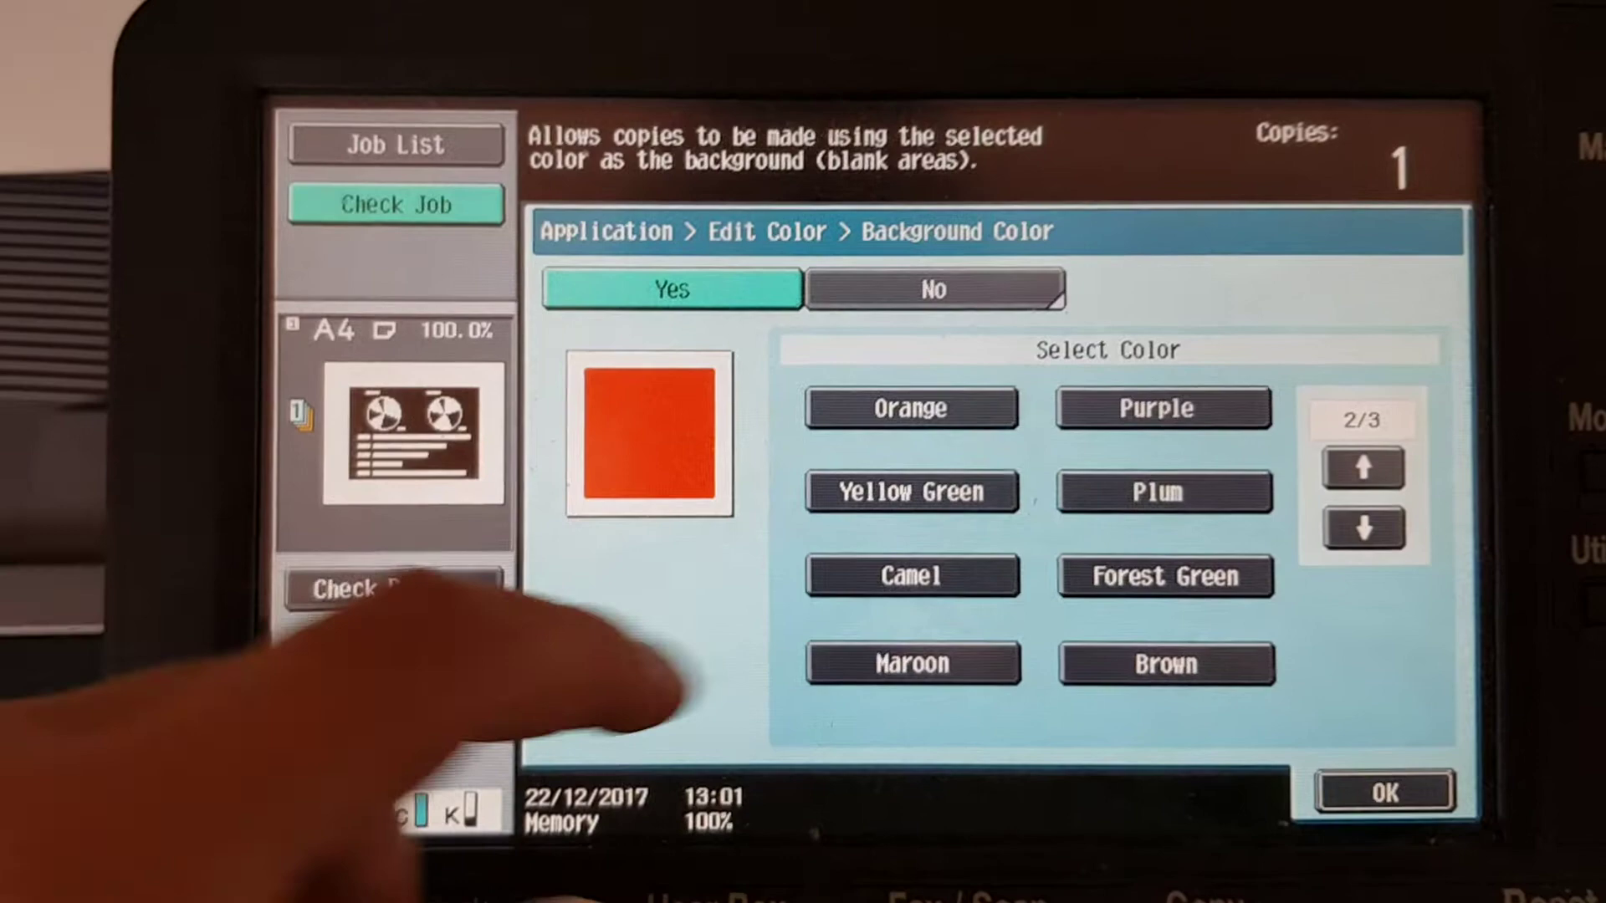
{"action": "left_click", "coordinate": [1165, 576]}
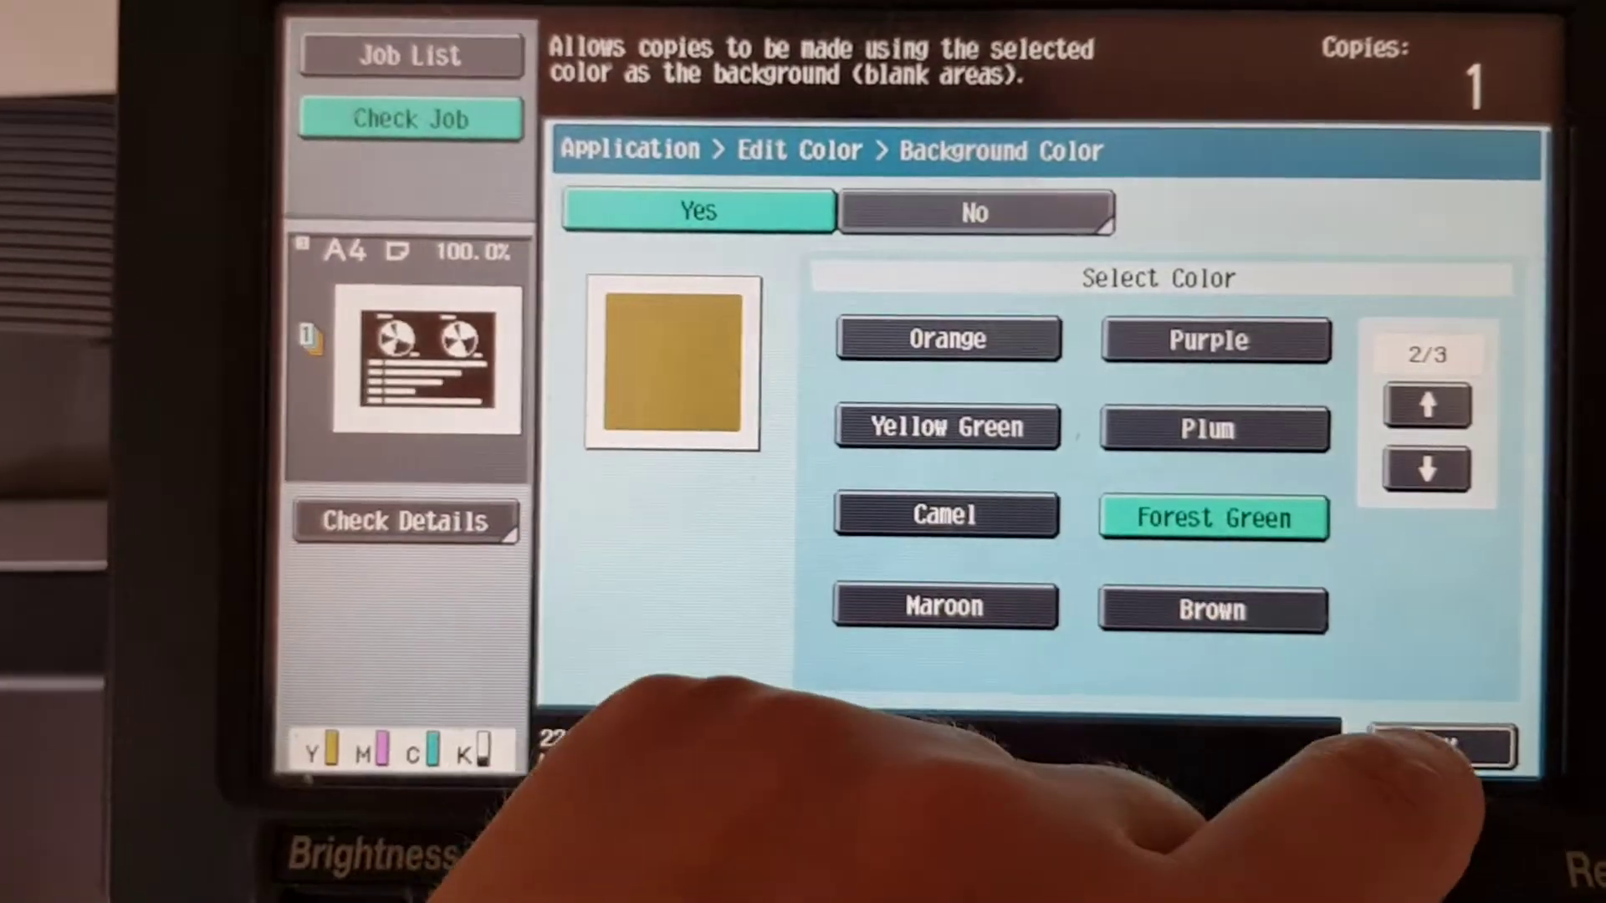
Confirm Forest Green, then set brightness to its lowest and saturation to maximum
{"action": "left_click", "coordinate": [1443, 747]}
{"action": "left_click", "coordinate": [707, 621]}
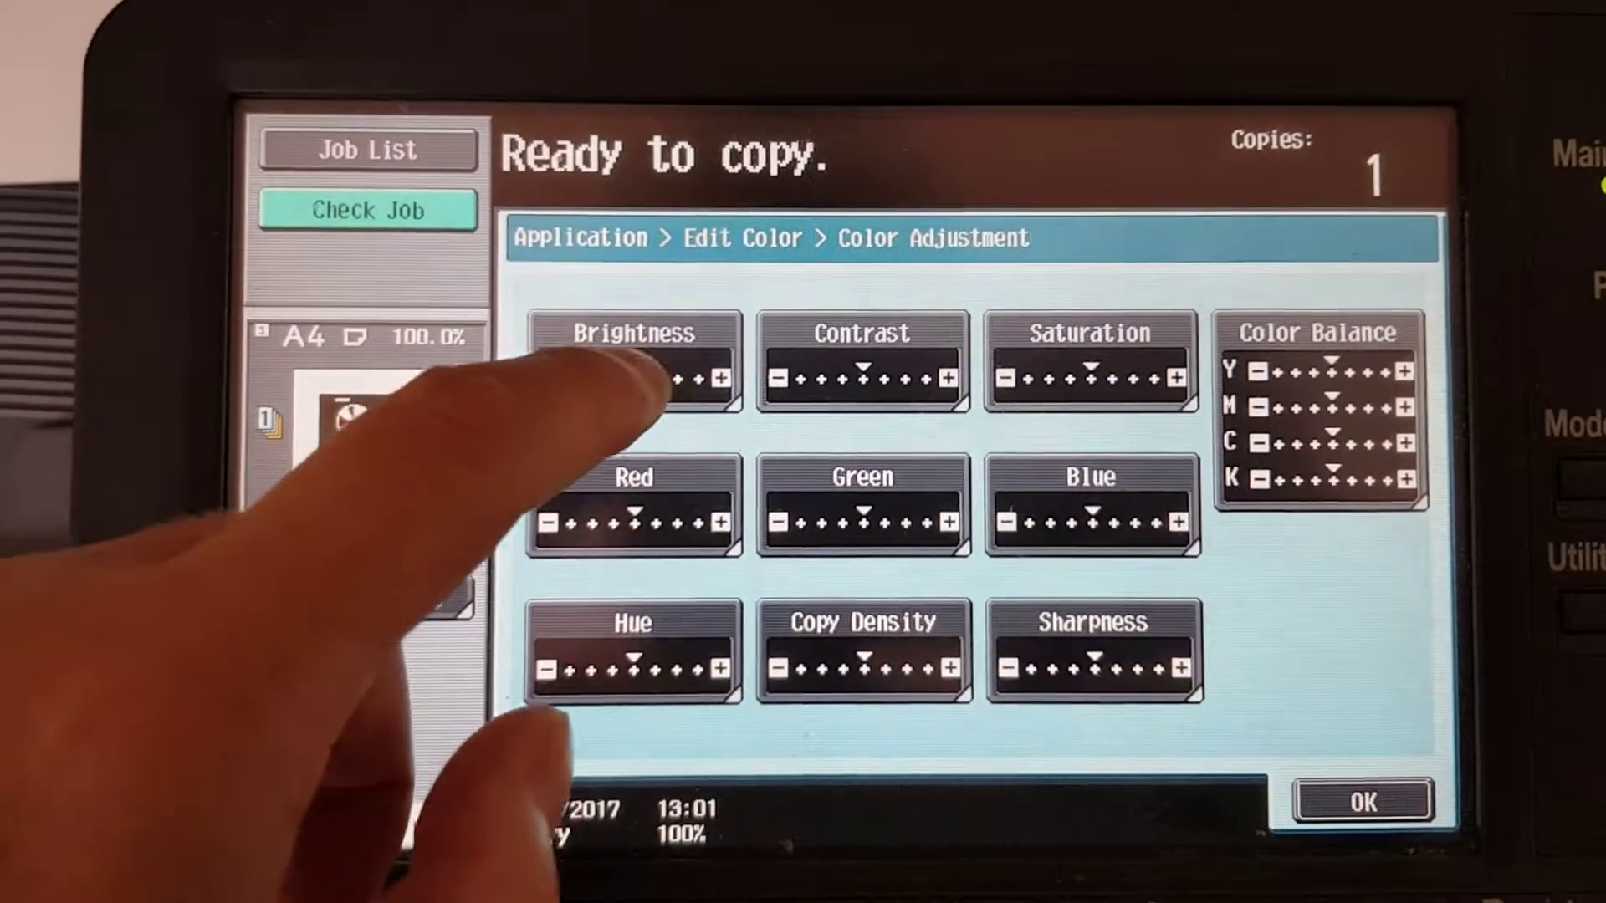
{"action": "left_click", "coordinate": [666, 361]}
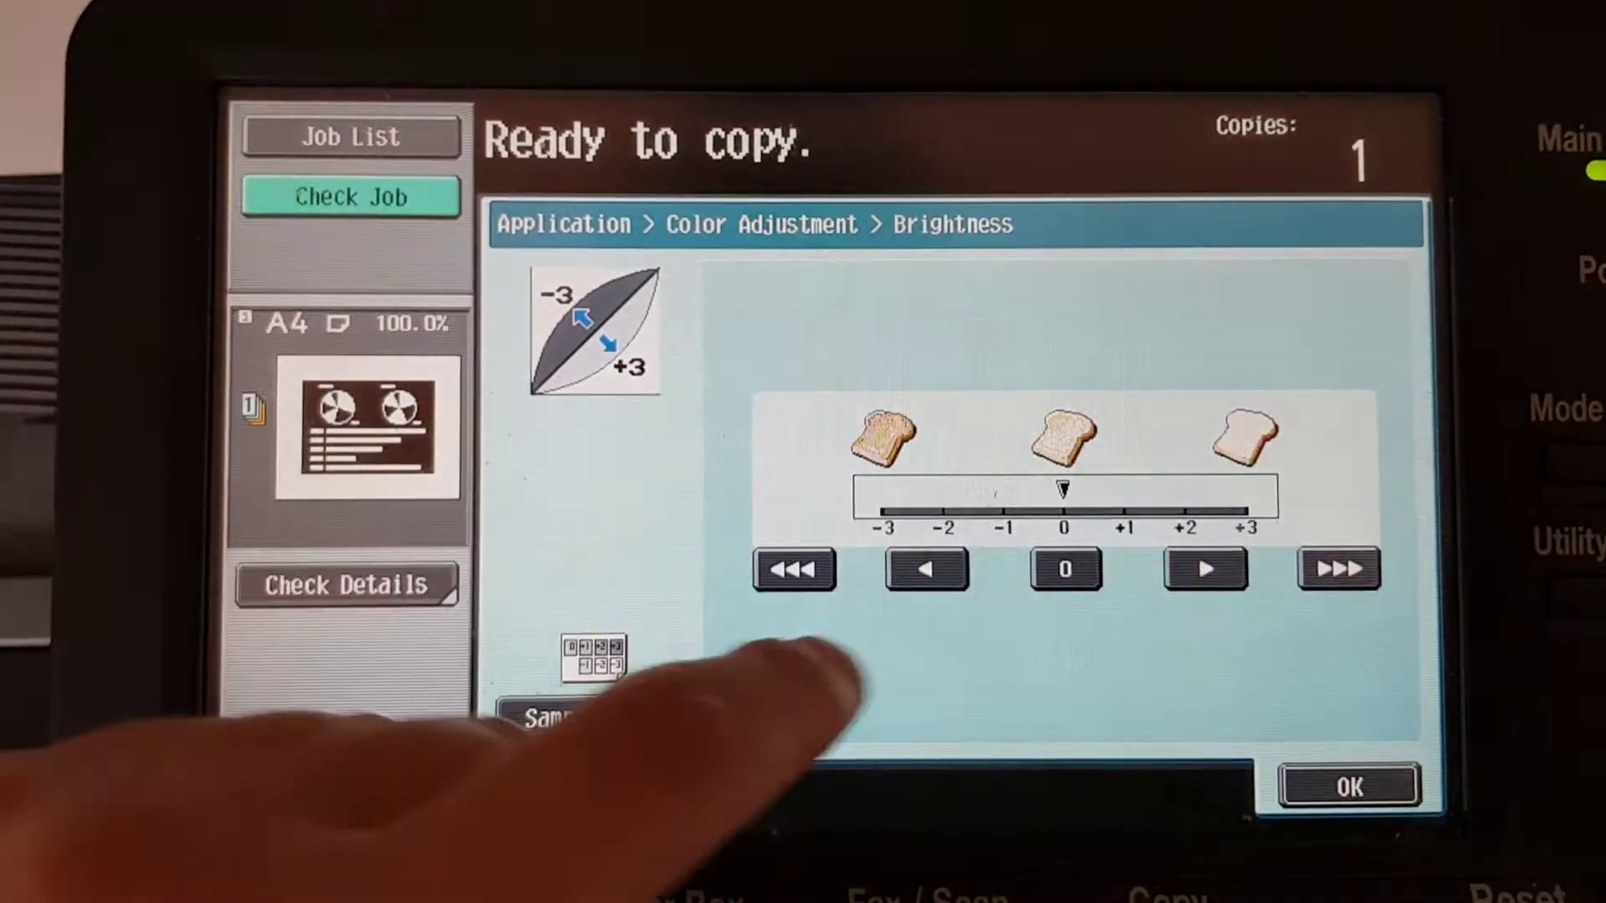
{"action": "left_click", "coordinate": [793, 569]}
{"action": "left_click", "coordinate": [1349, 788]}
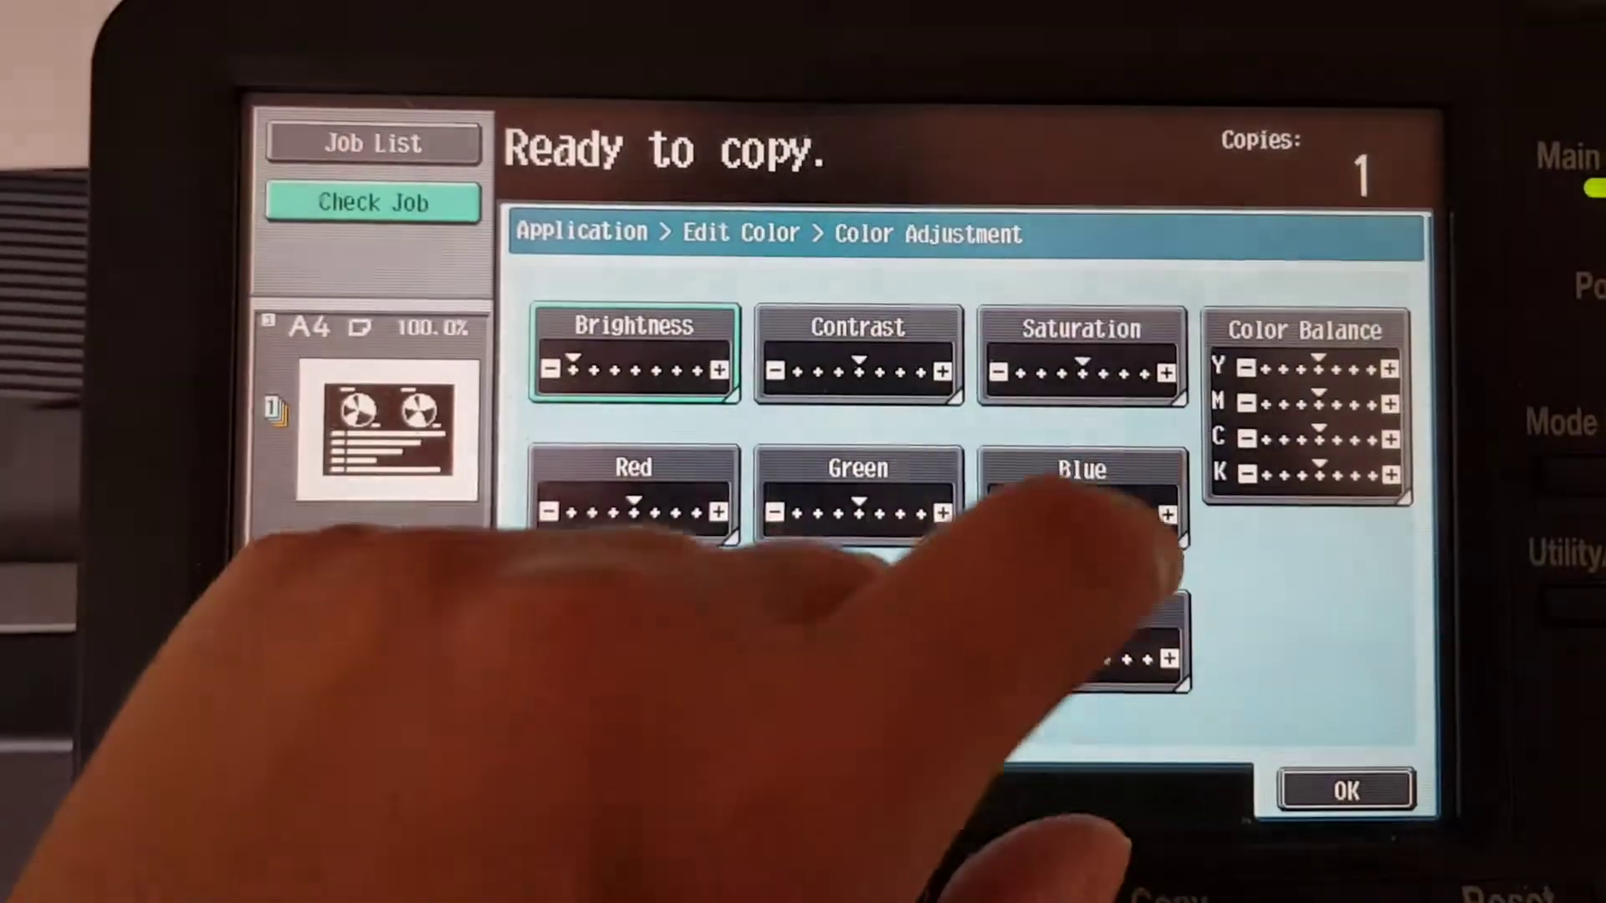
{"action": "left_click", "coordinate": [1082, 358]}
{"action": "left_click", "coordinate": [1356, 592]}
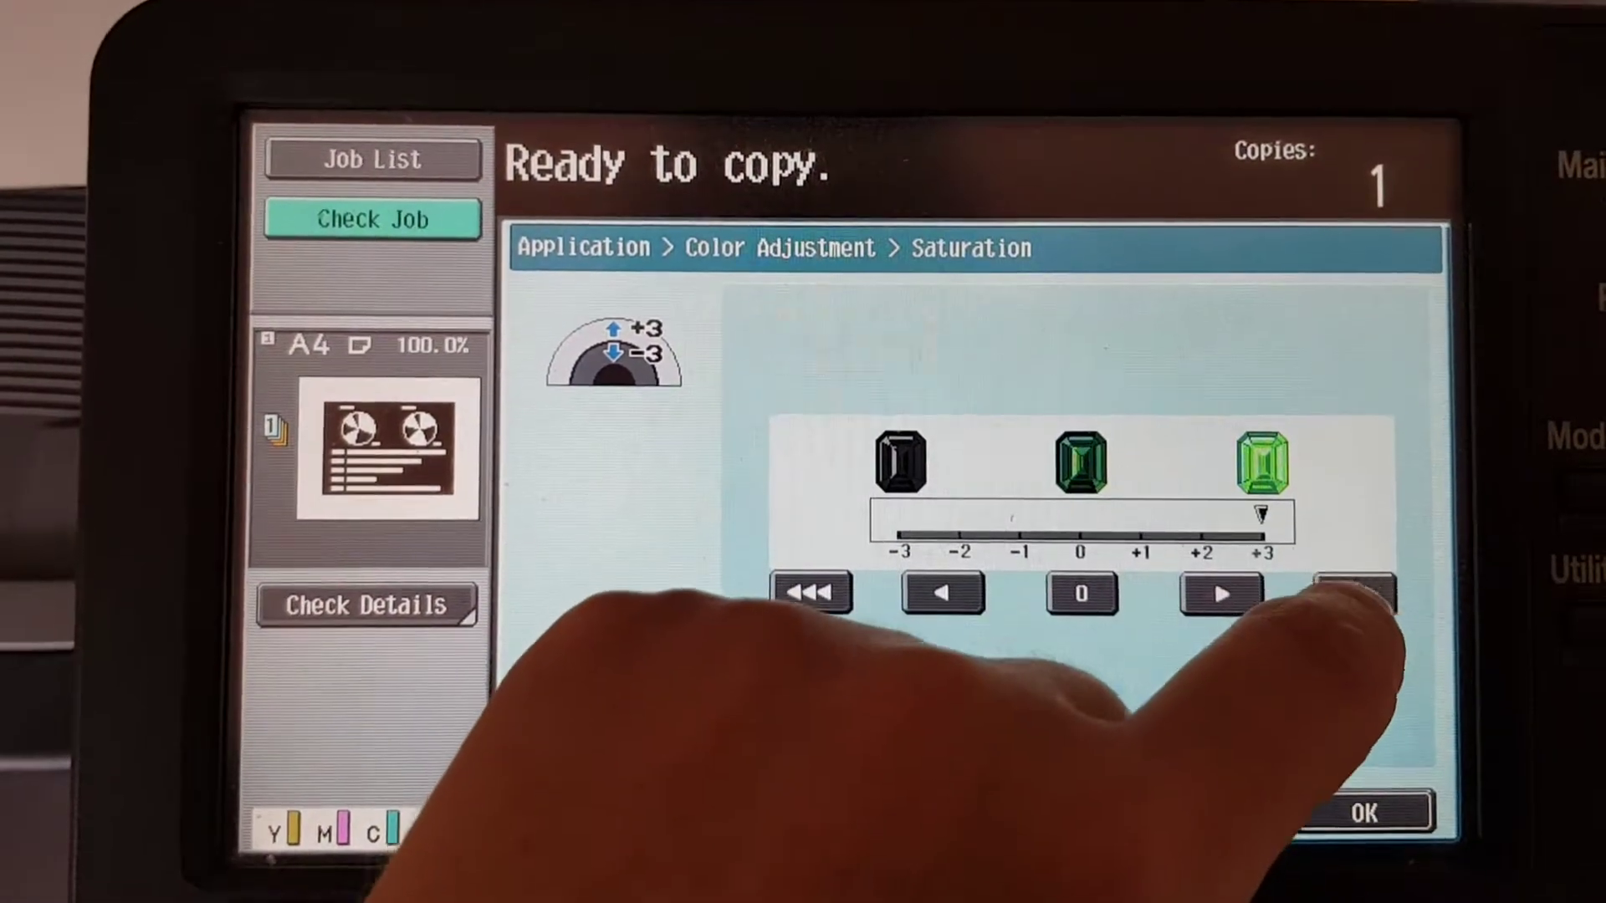
{"action": "left_click", "coordinate": [1364, 812]}
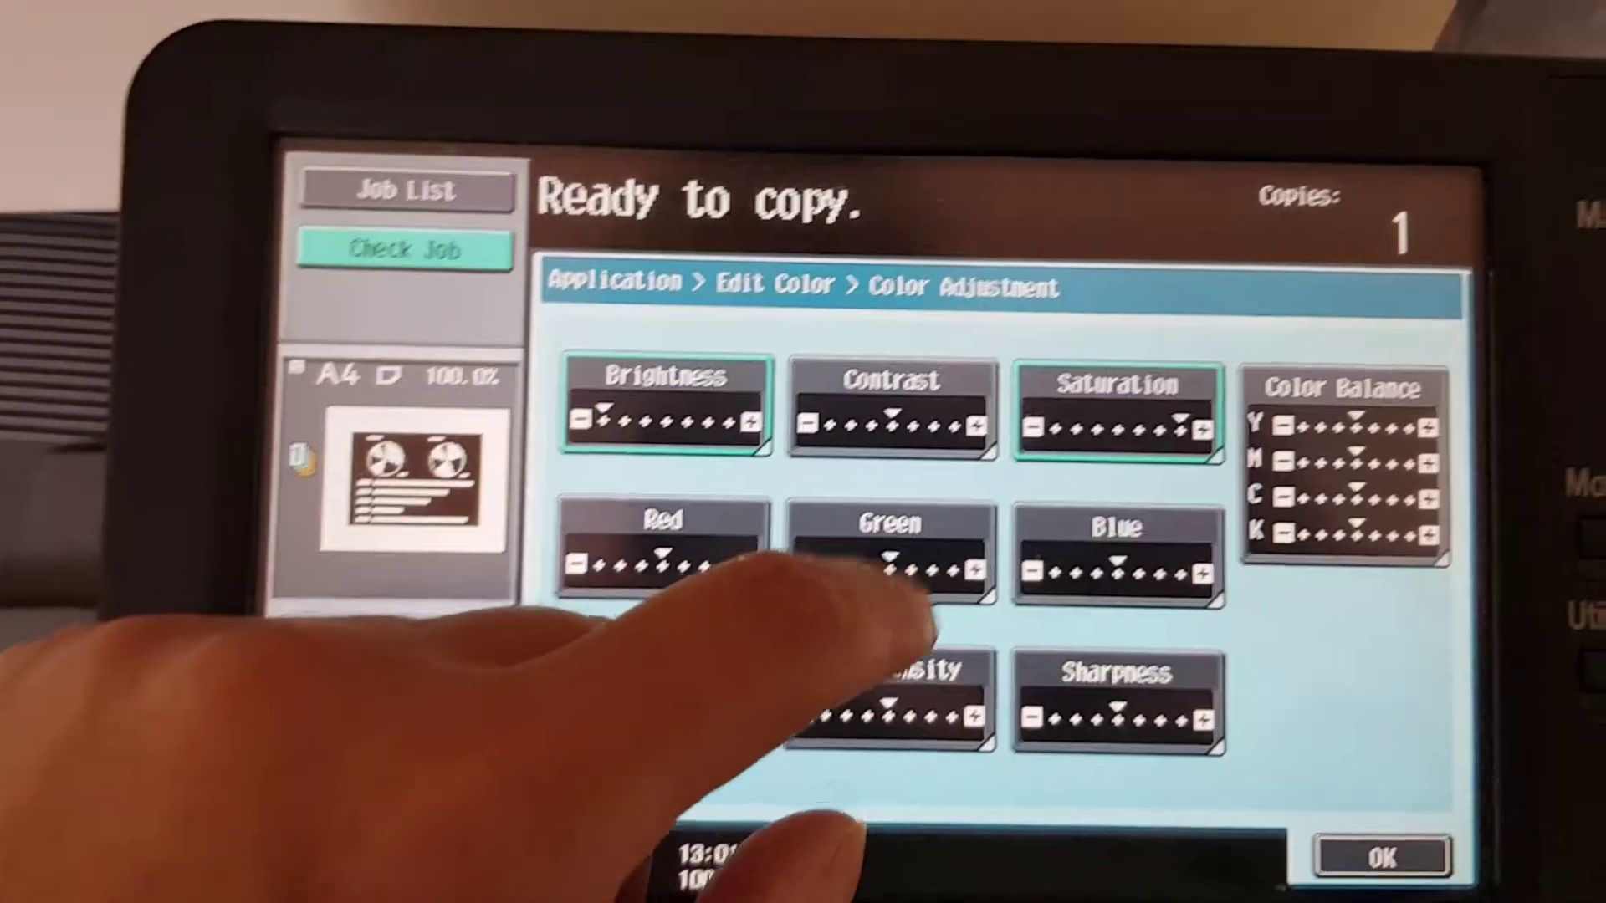
Raise green by one step and set sharpness to maximum
{"action": "left_click", "coordinate": [911, 515]}
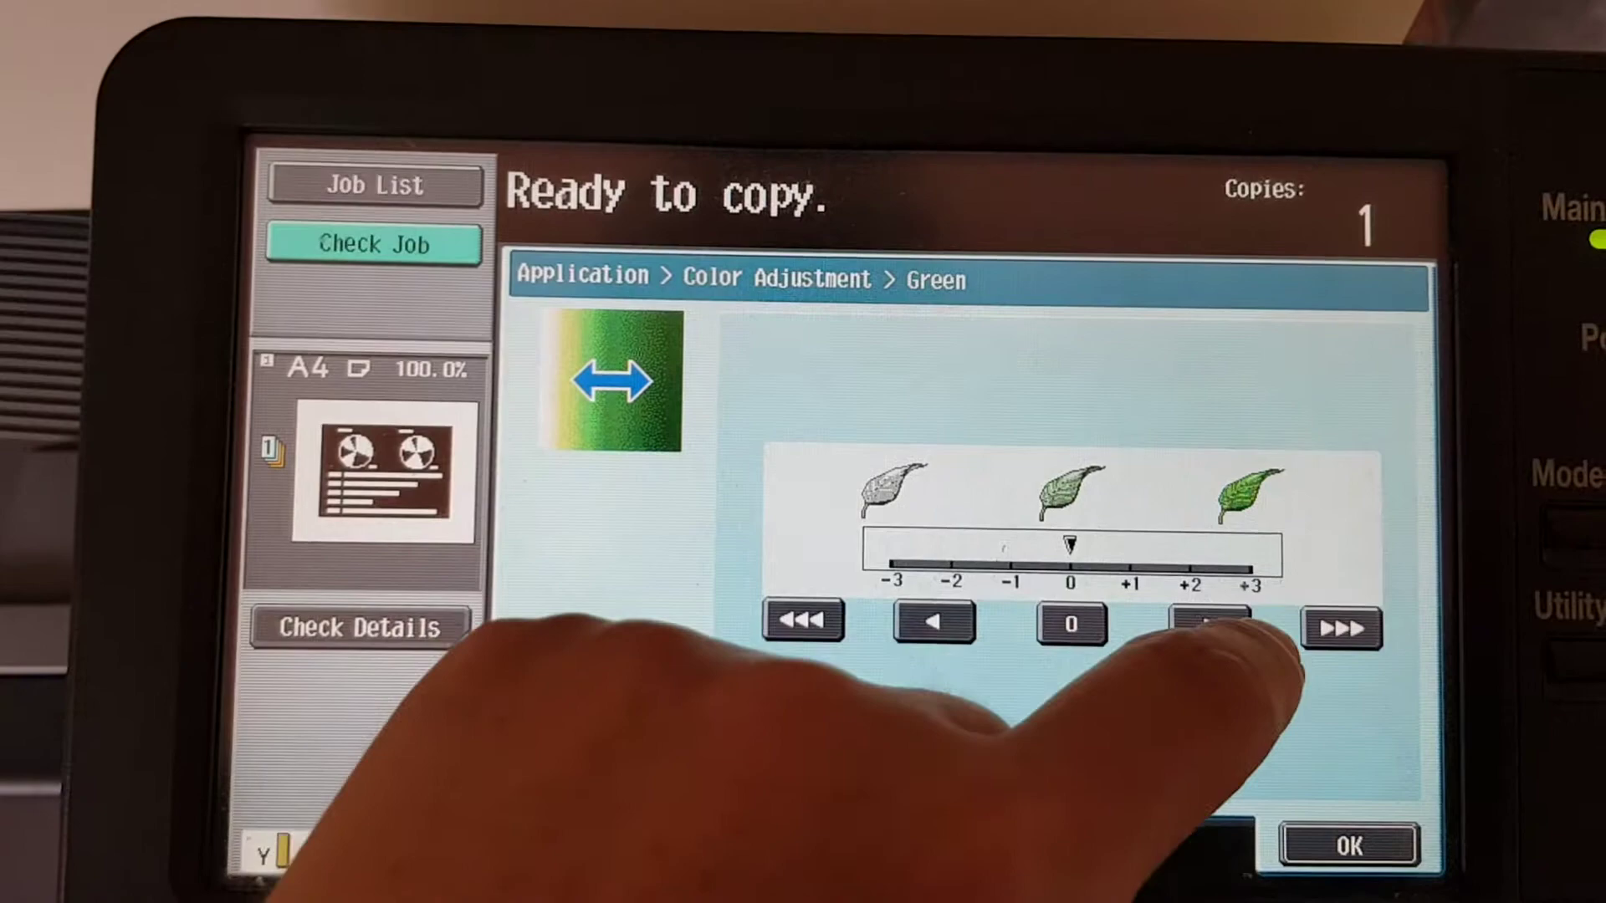
{"action": "left_click", "coordinate": [1217, 619]}
{"action": "left_click", "coordinate": [1358, 844]}
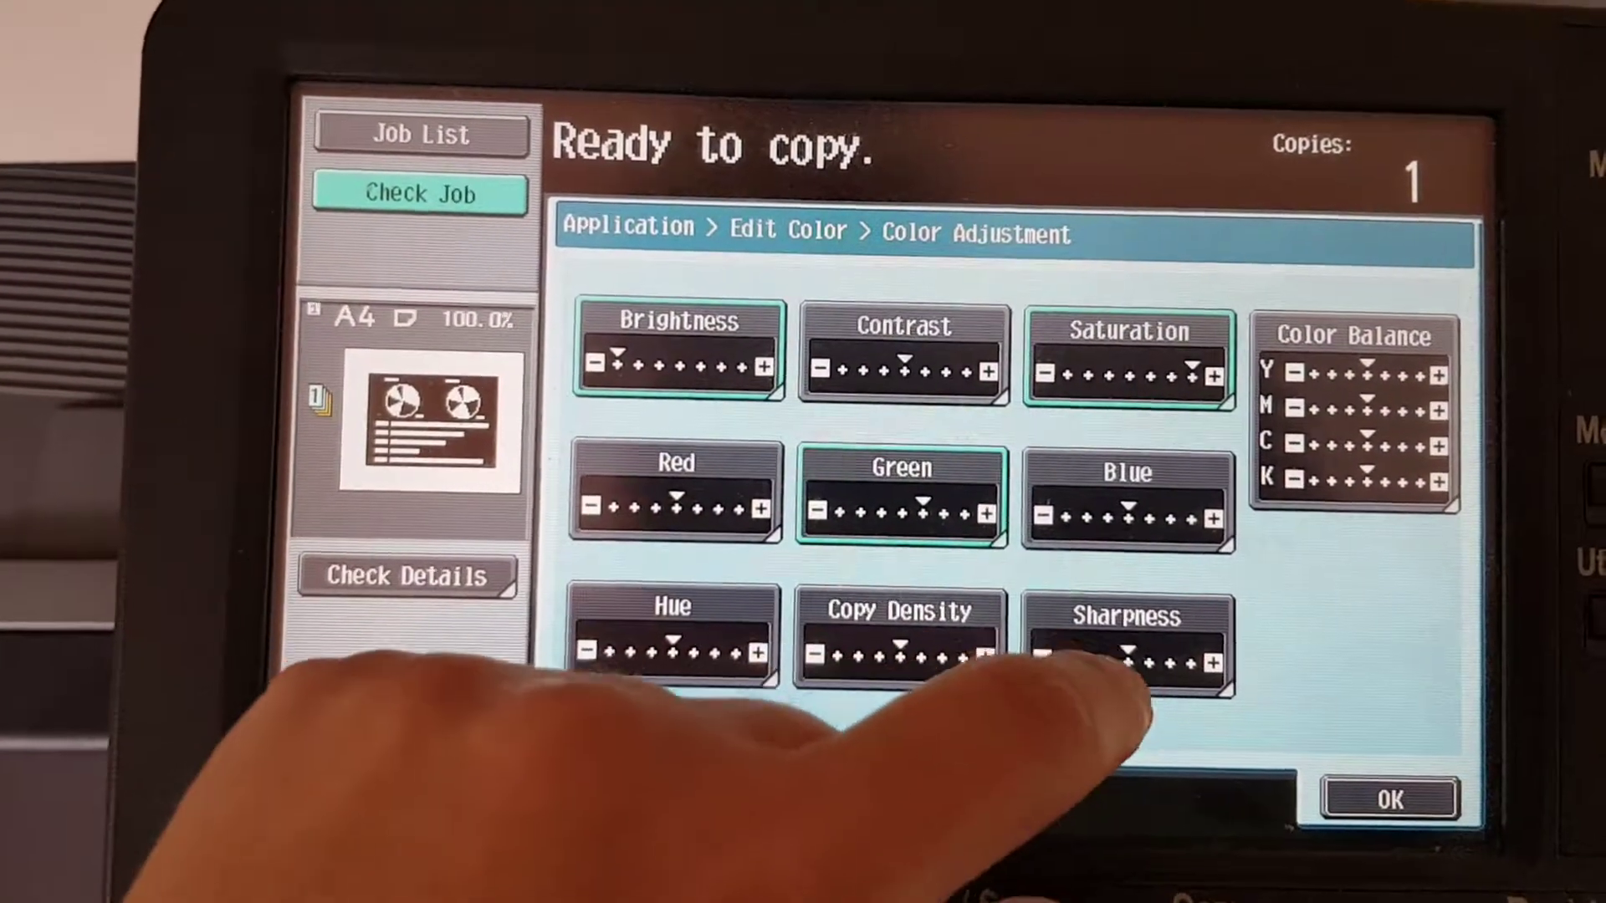
{"action": "left_click", "coordinate": [1122, 652]}
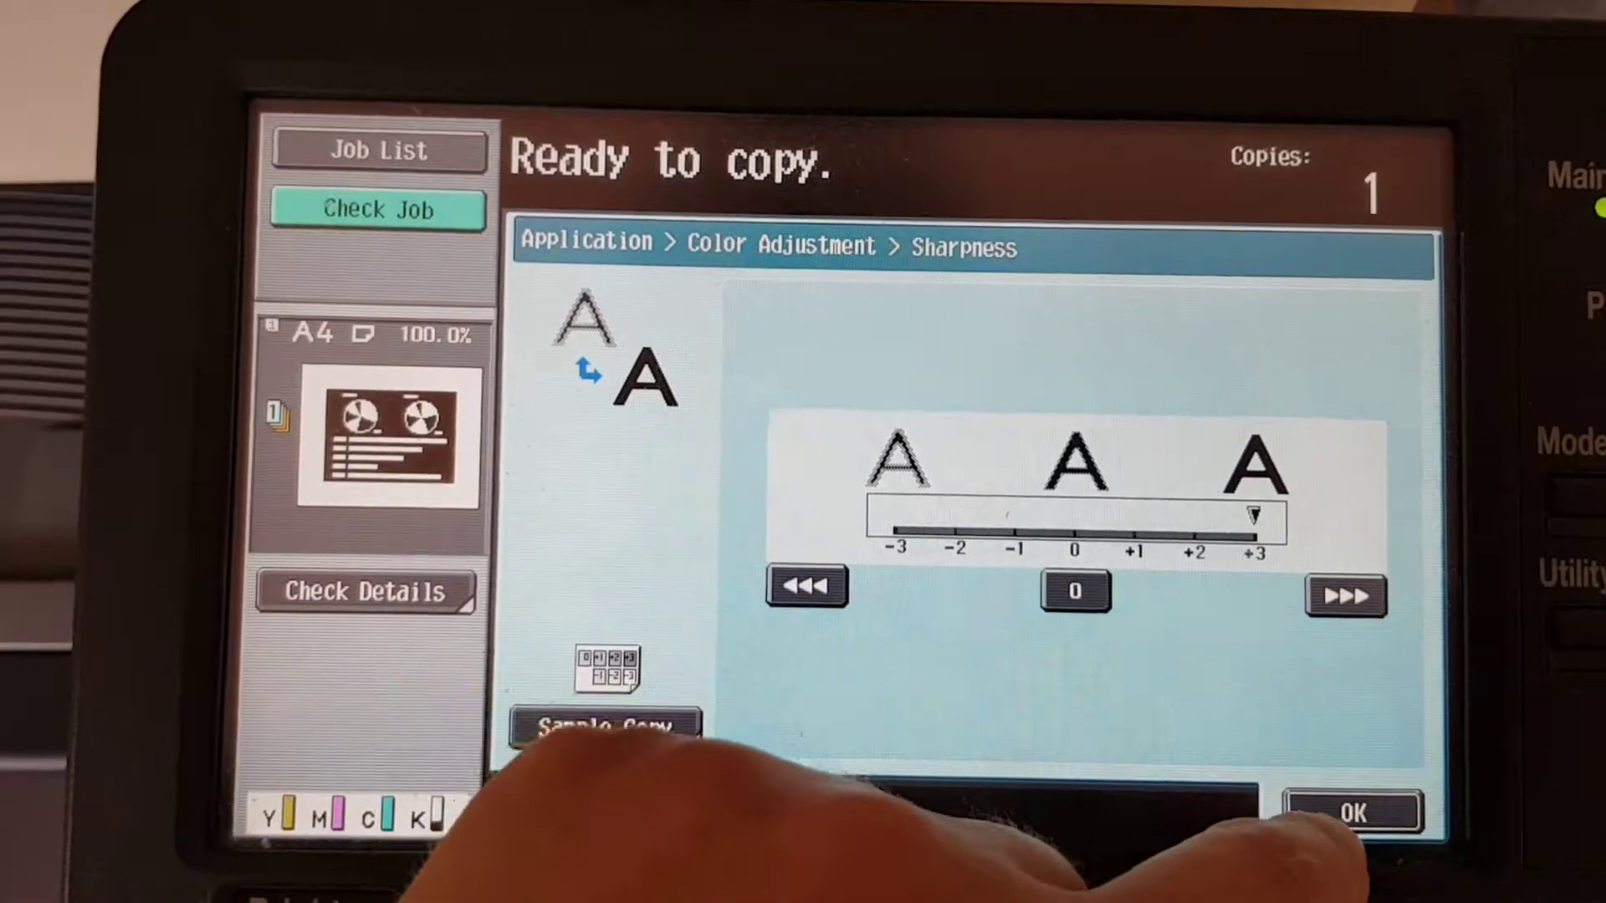
{"action": "left_click", "coordinate": [1357, 834]}
Raise the magenta, cyan and black colour balance one step each
{"action": "left_click", "coordinate": [1305, 414]}
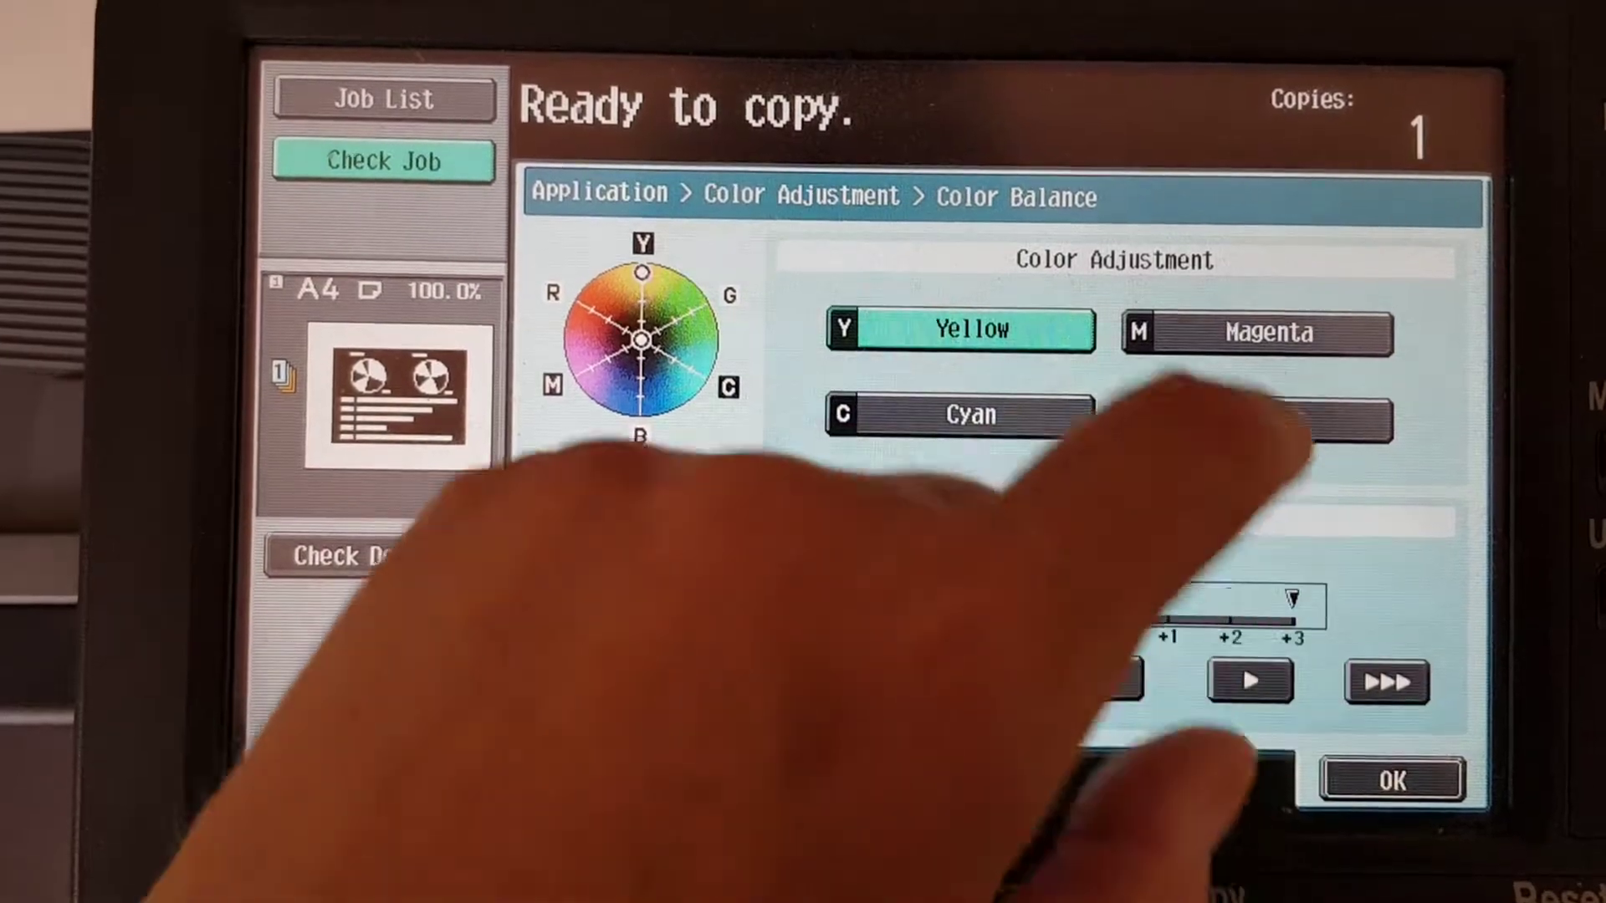
{"action": "left_click", "coordinate": [1230, 322]}
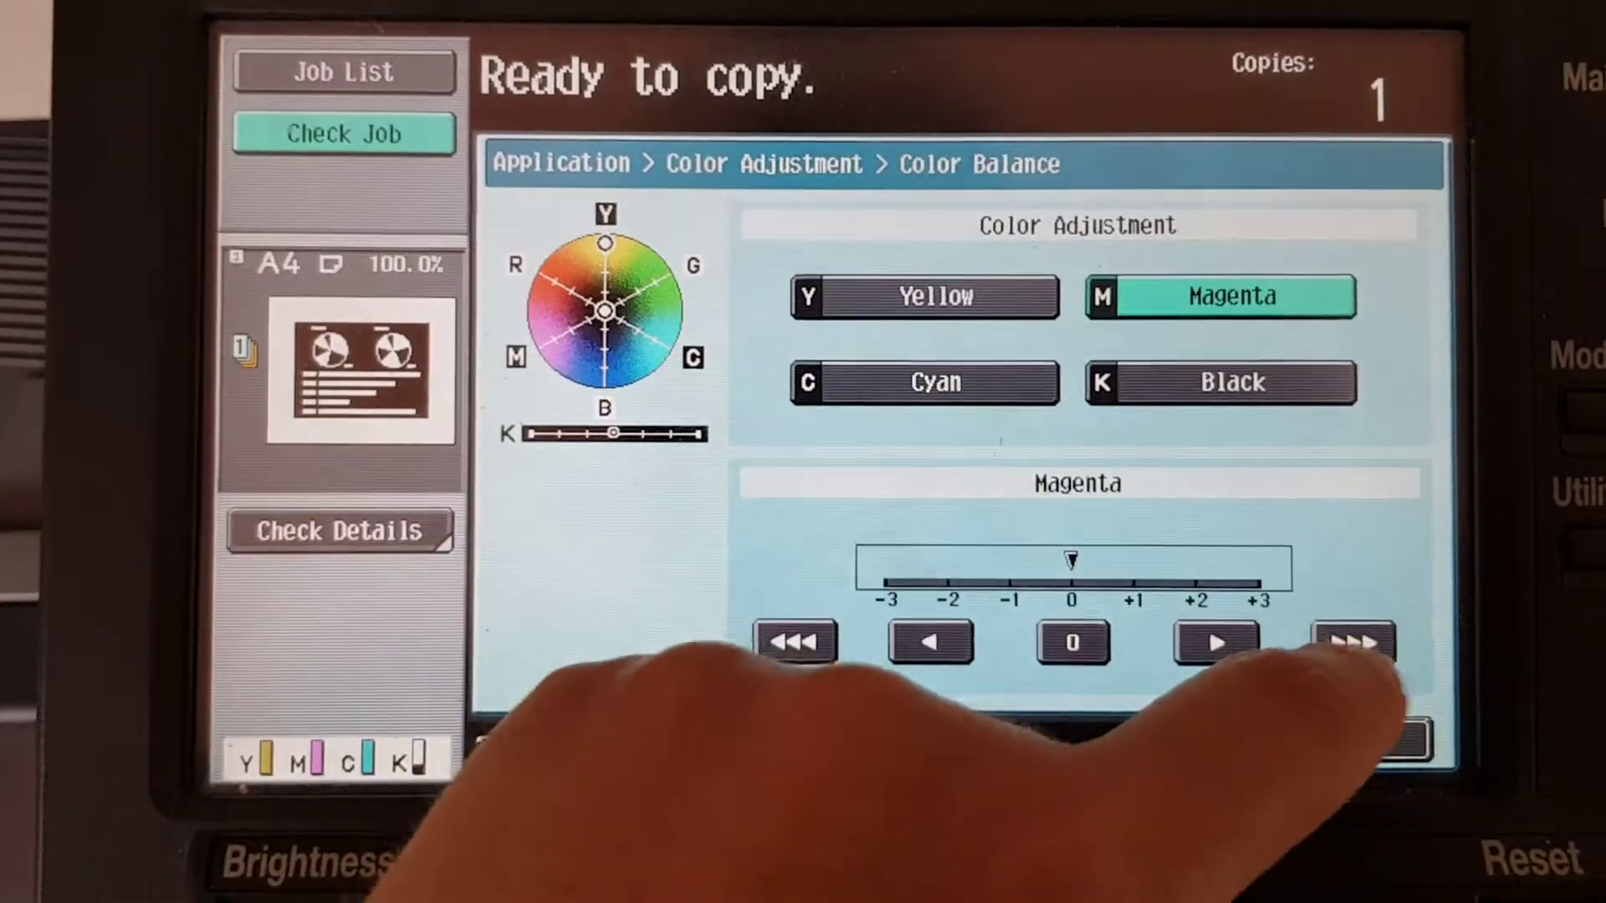
{"action": "left_click", "coordinate": [1244, 716]}
{"action": "left_click", "coordinate": [1243, 715]}
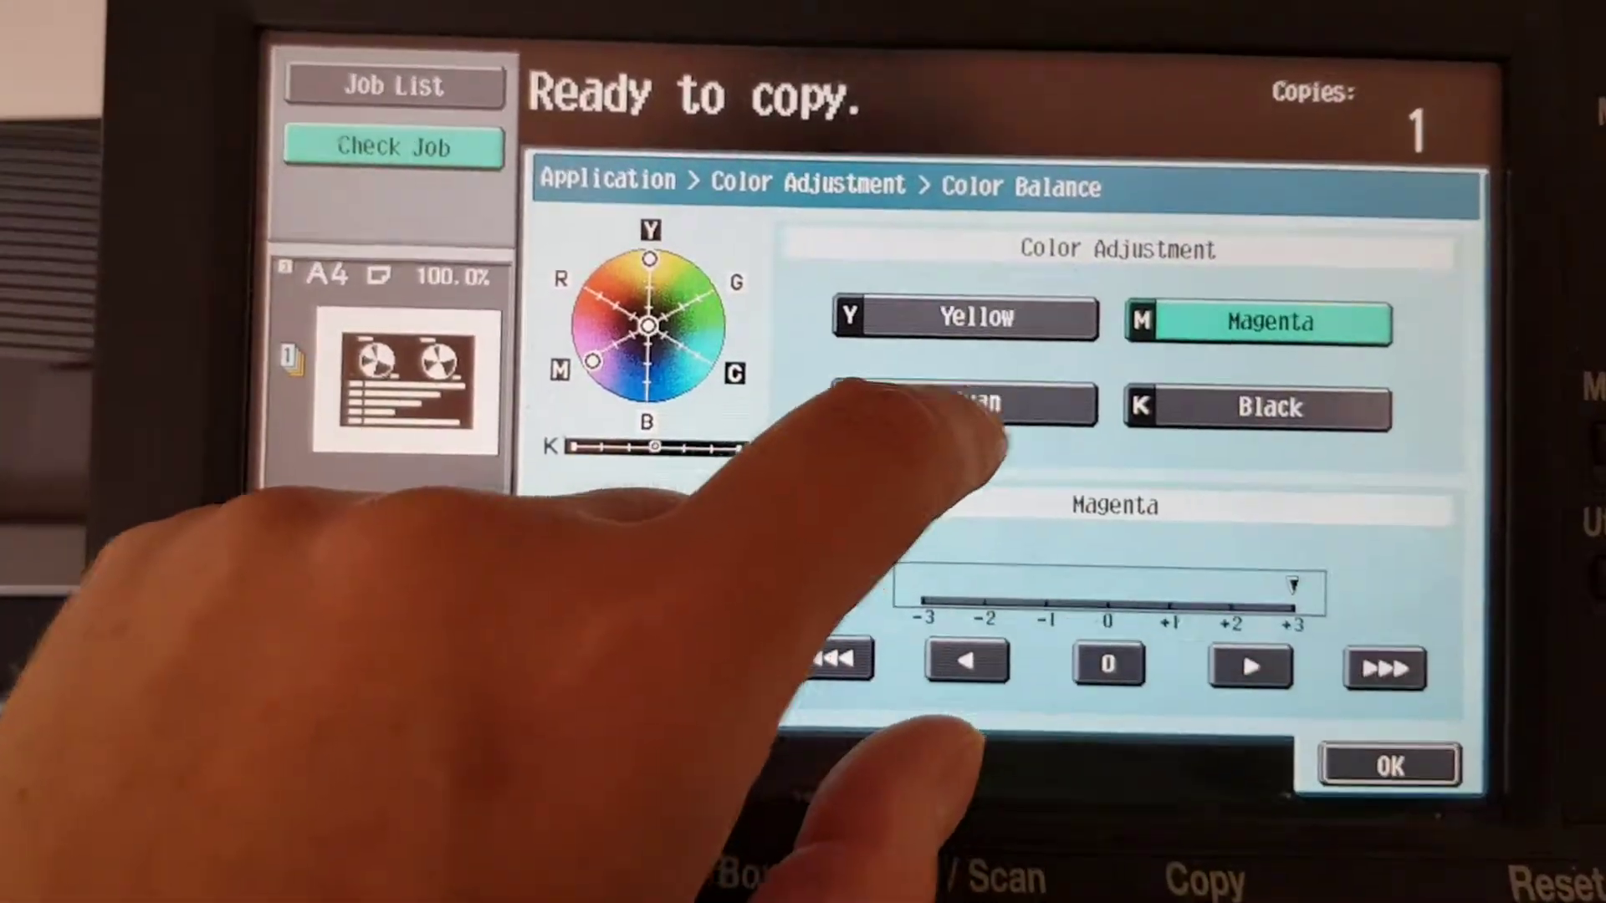
{"action": "left_click", "coordinate": [938, 364]}
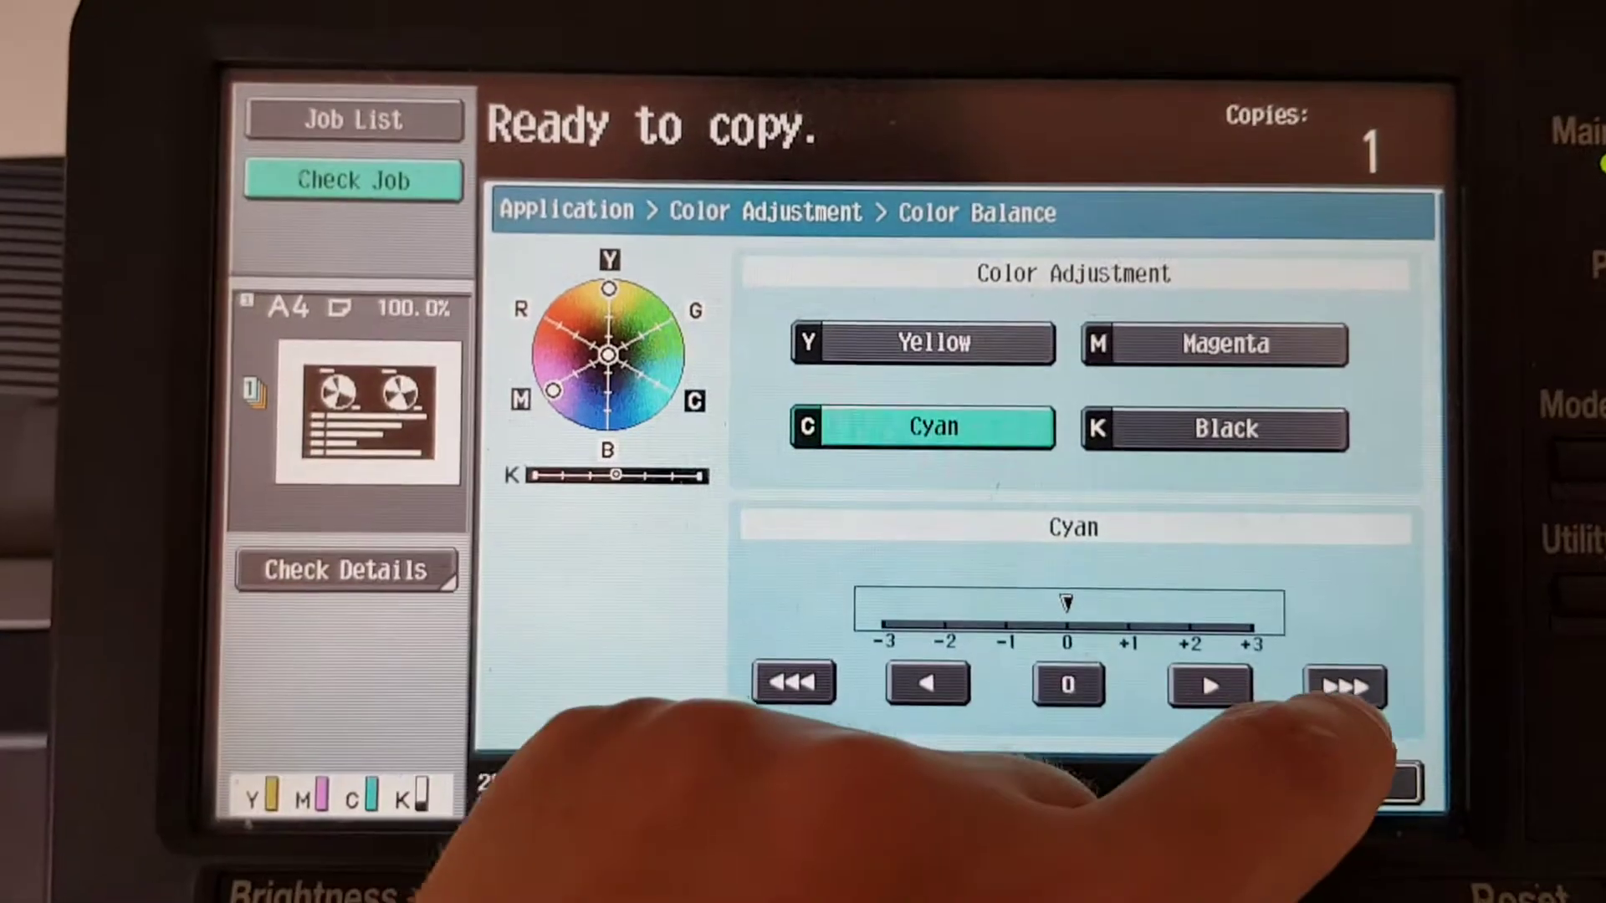
{"action": "left_click", "coordinate": [1235, 721]}
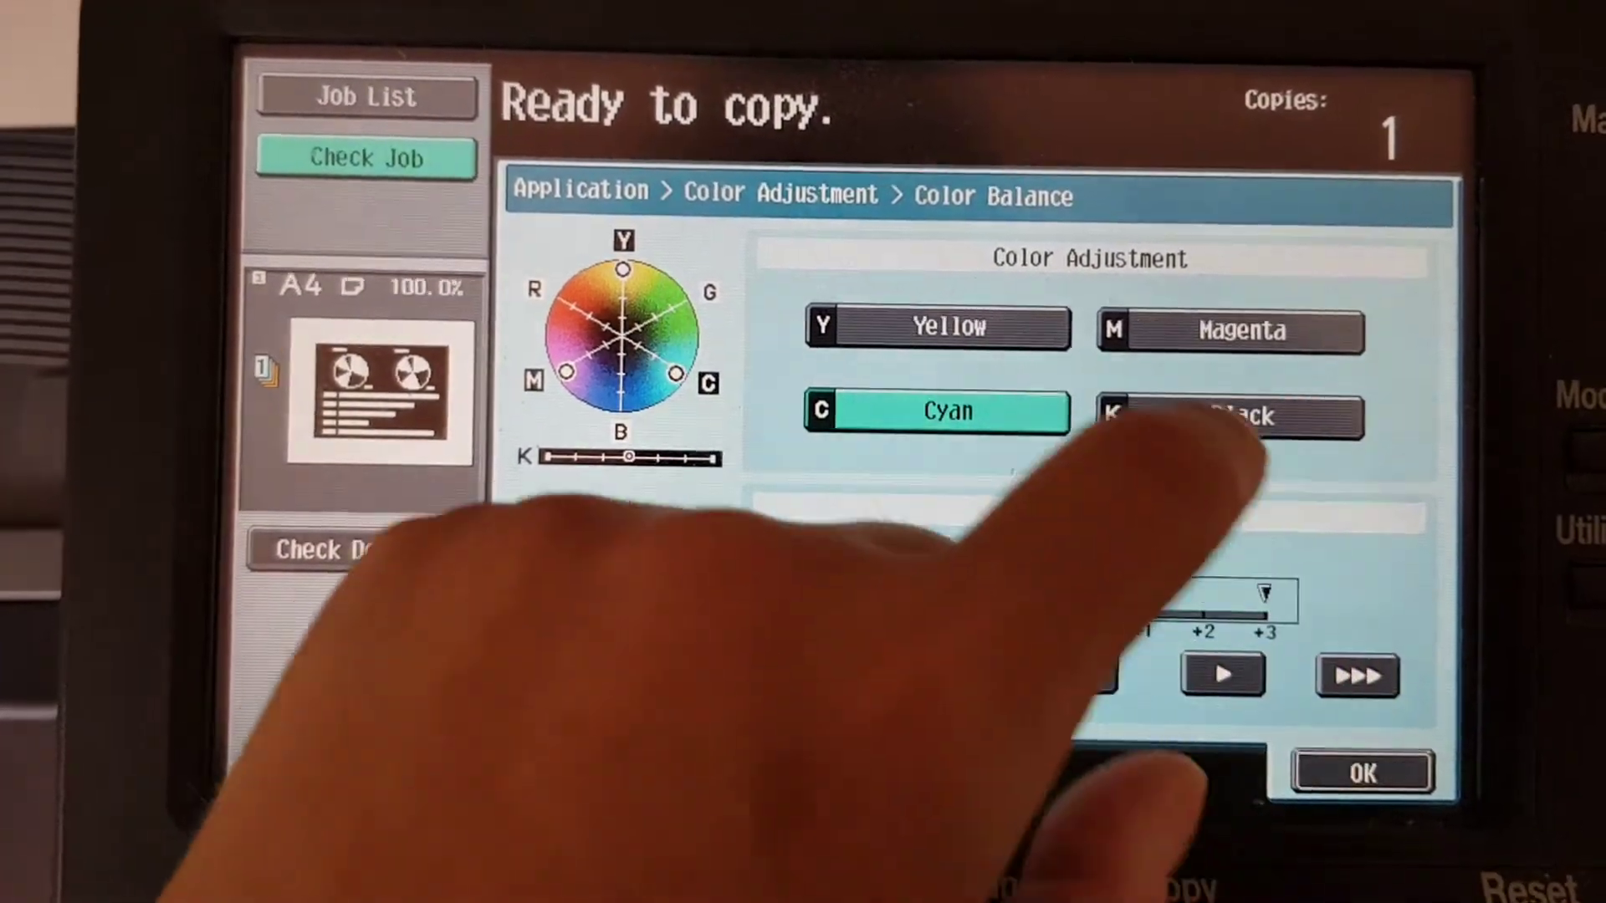
{"action": "left_click", "coordinate": [1218, 400]}
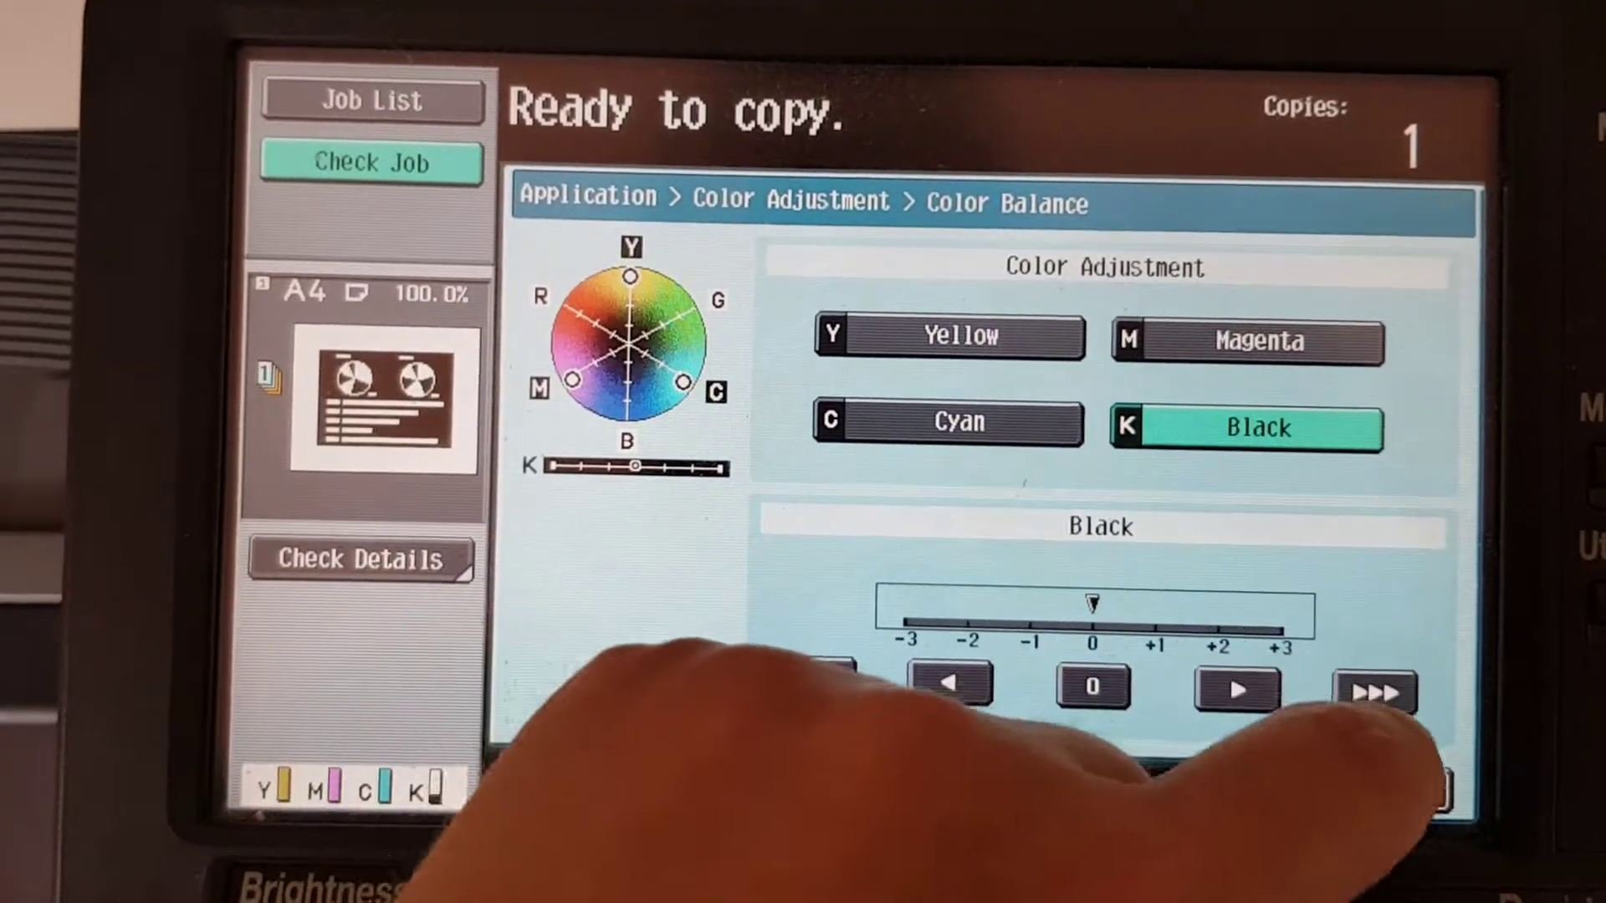
{"action": "left_click", "coordinate": [1217, 703]}
{"action": "left_click", "coordinate": [1352, 764]}
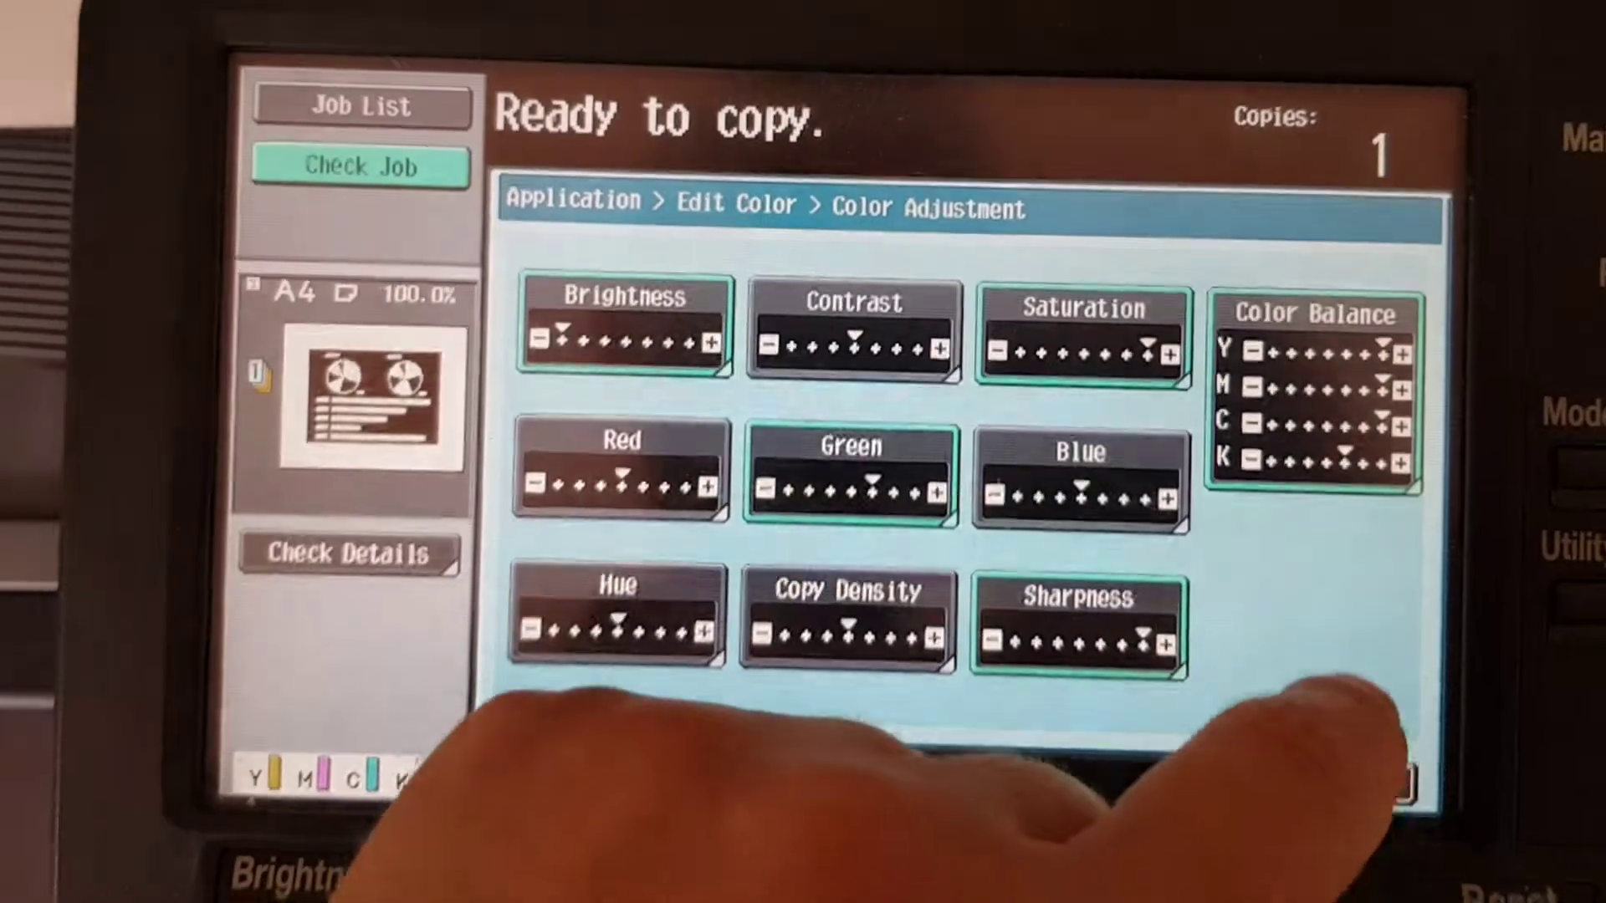
{"action": "left_click", "coordinate": [1349, 763]}
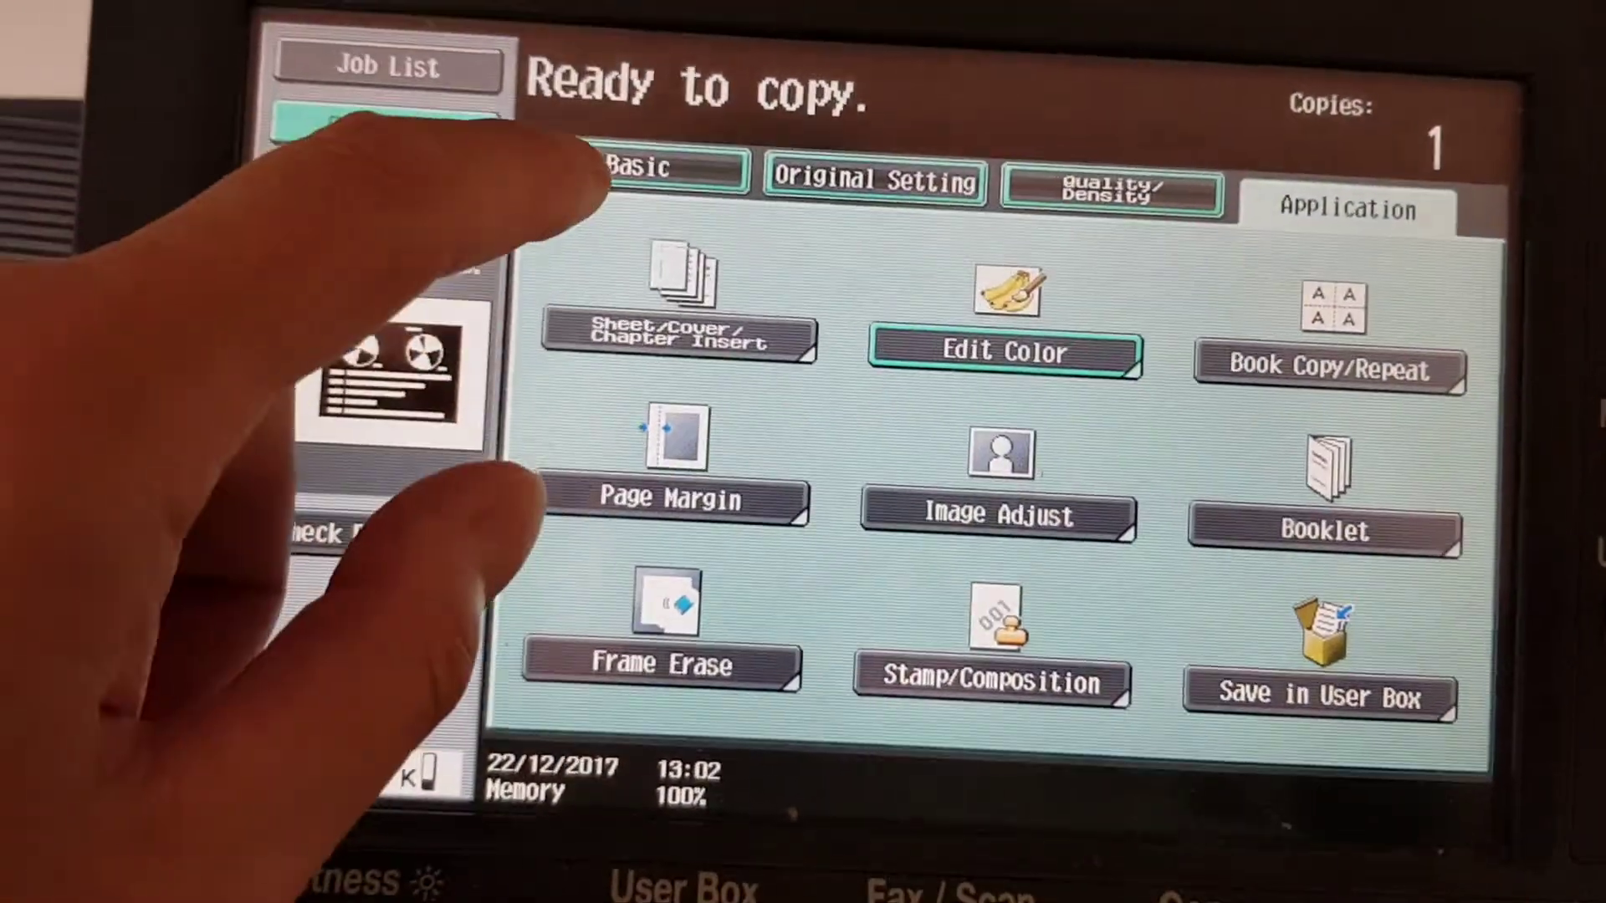
Enter XY Zoom ratios of 203% horizontally and 169% vertically
{"action": "left_click", "coordinate": [624, 158]}
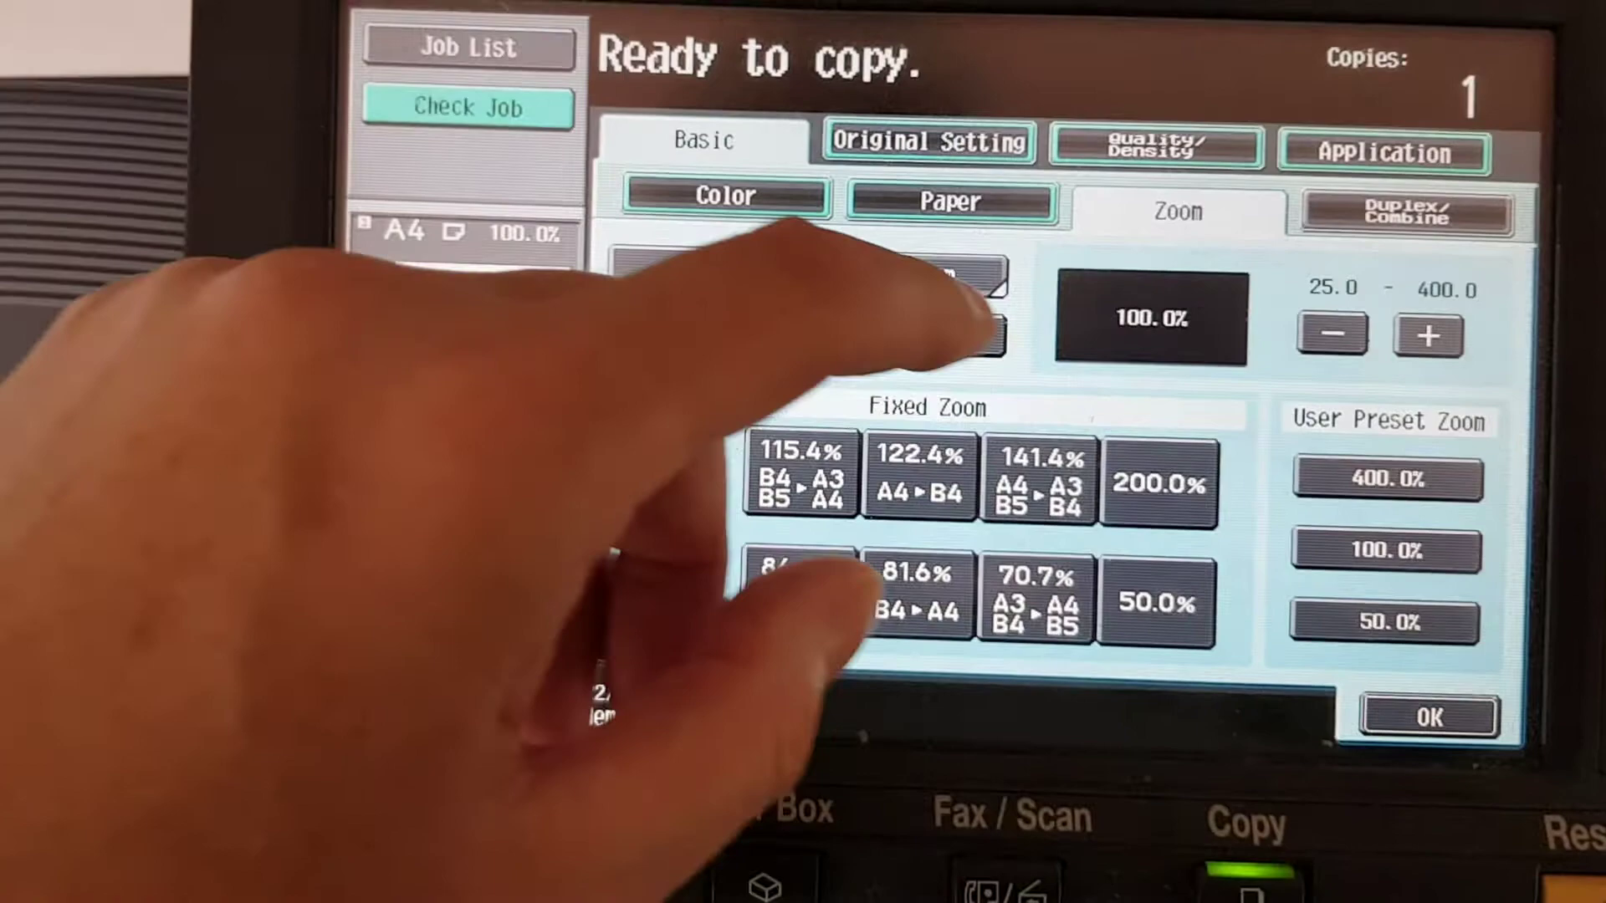
{"action": "left_click", "coordinate": [935, 266]}
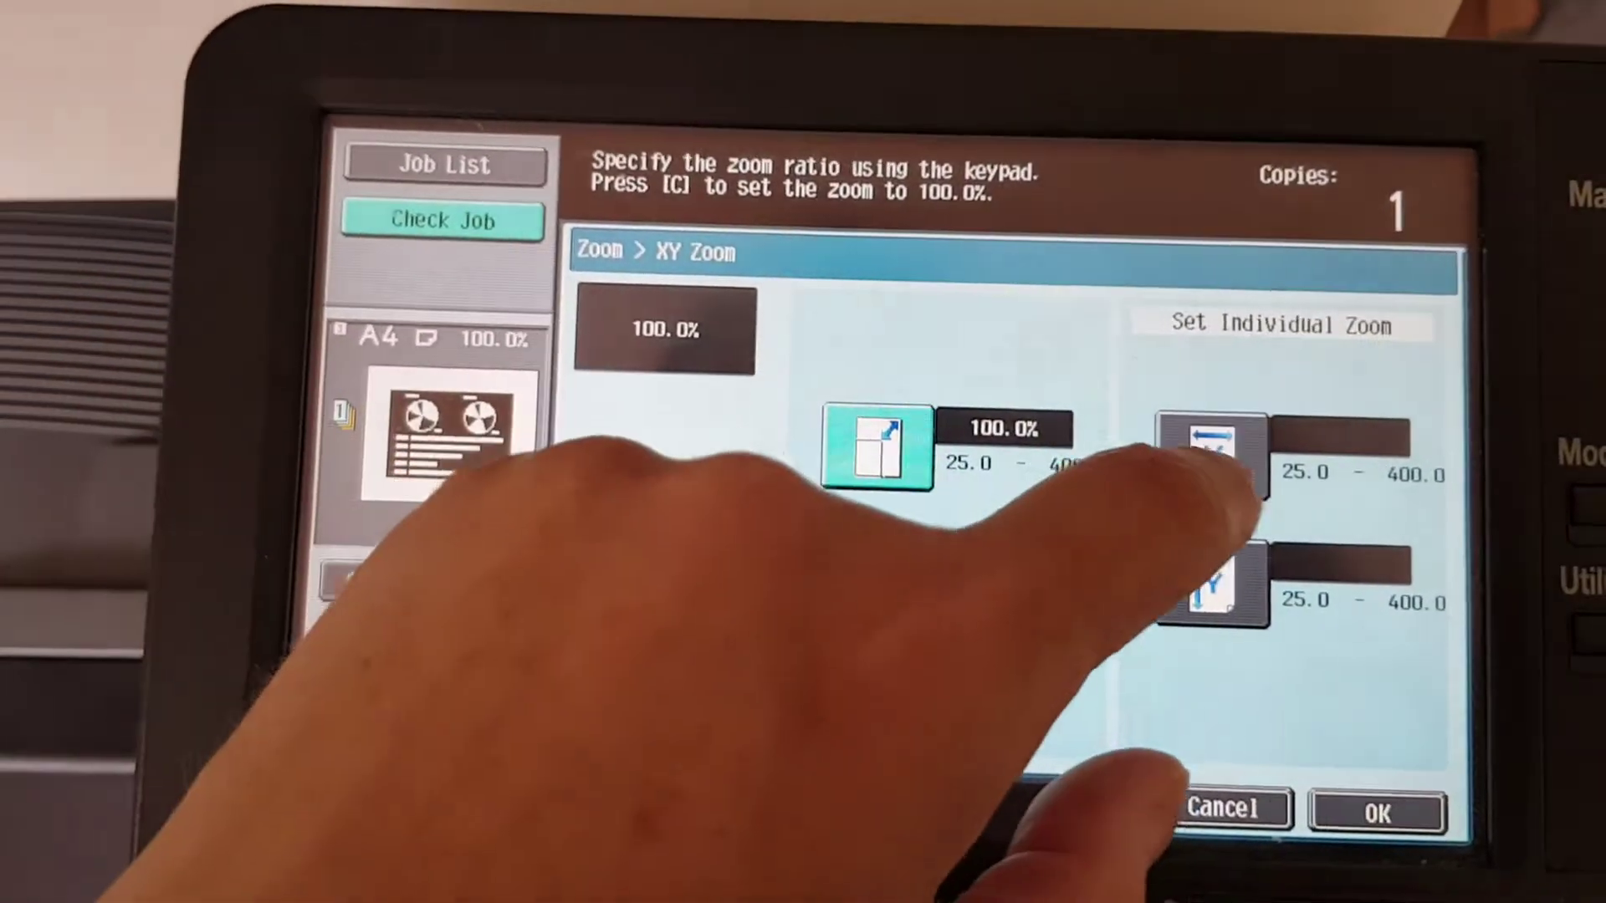
{"action": "left_click", "coordinate": [1243, 473]}
{"action": "type", "text": "203"}
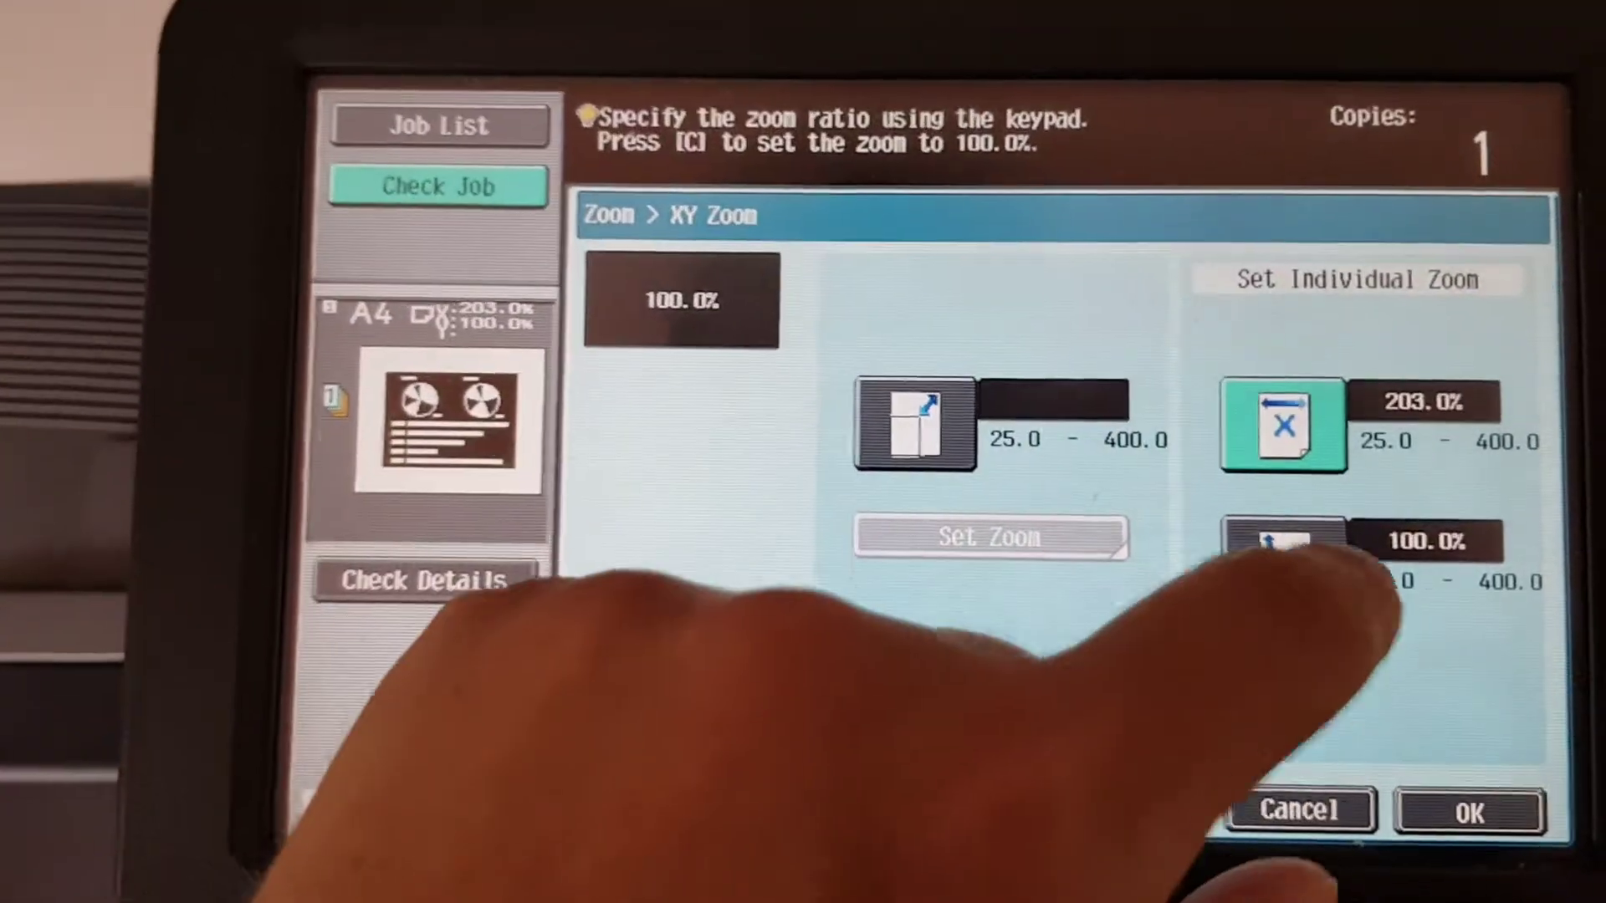
{"action": "left_click", "coordinate": [1284, 552]}
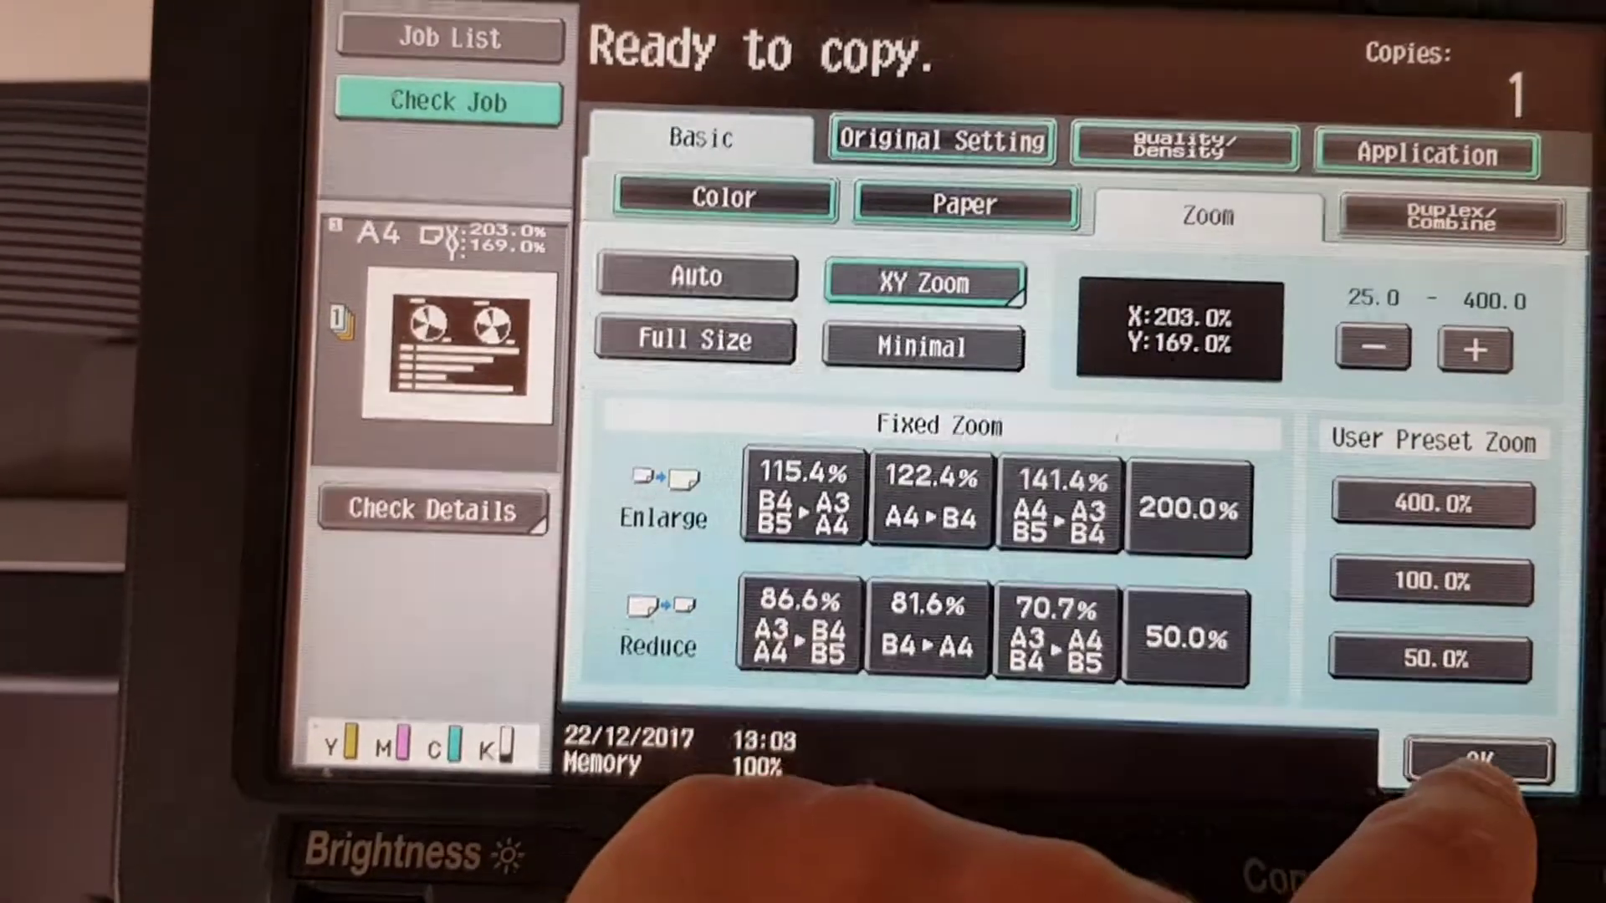
{"action": "left_click", "coordinate": [1499, 743]}
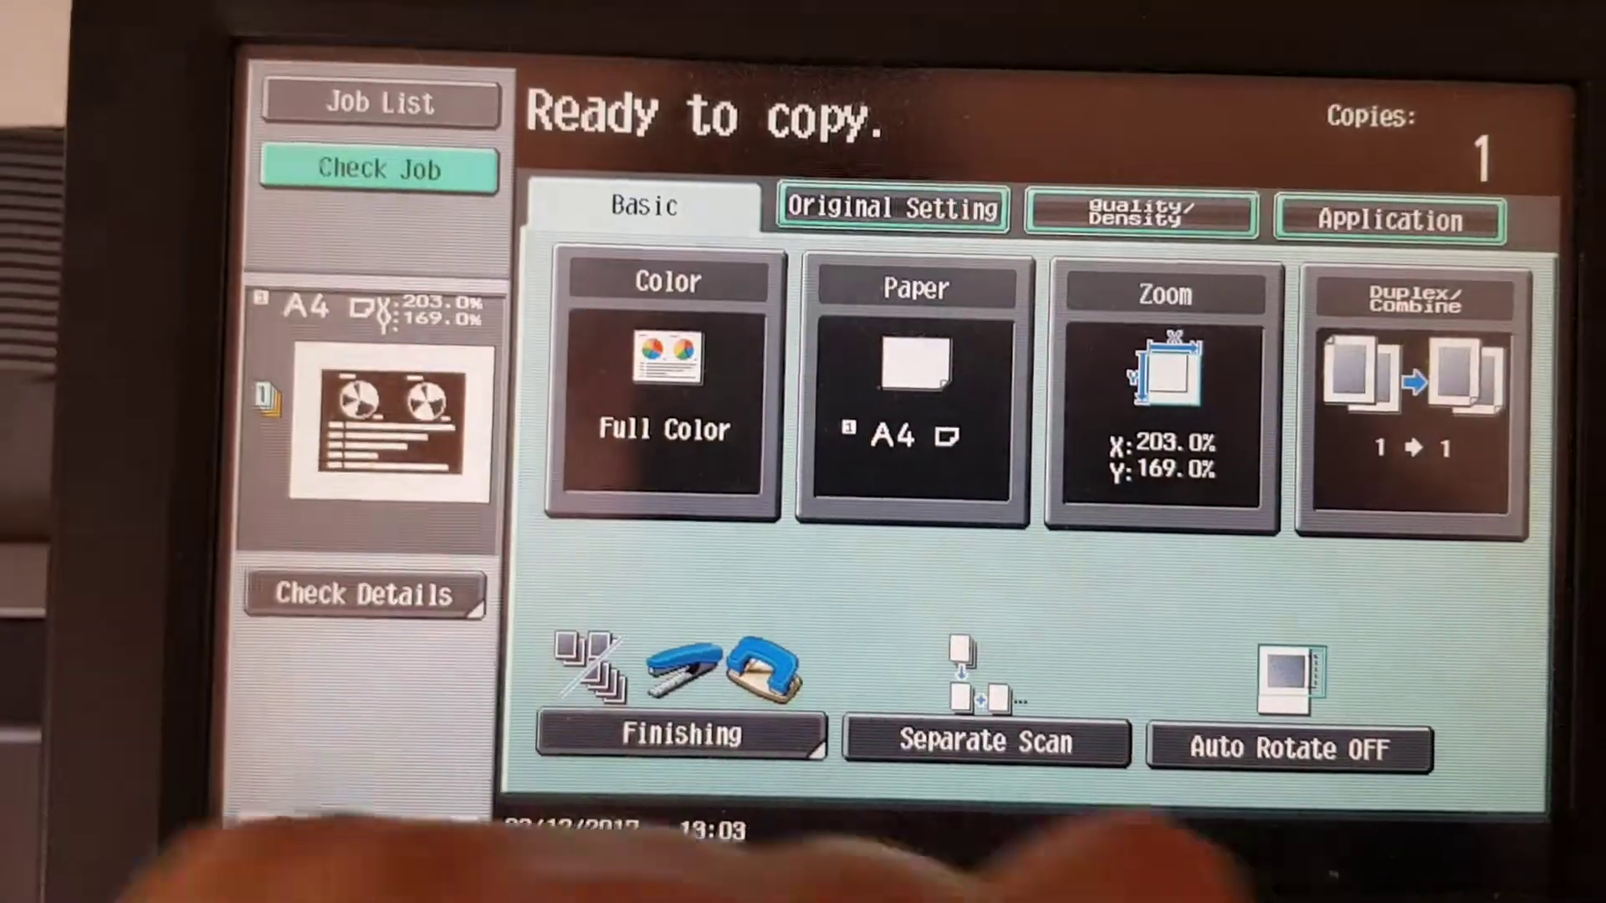